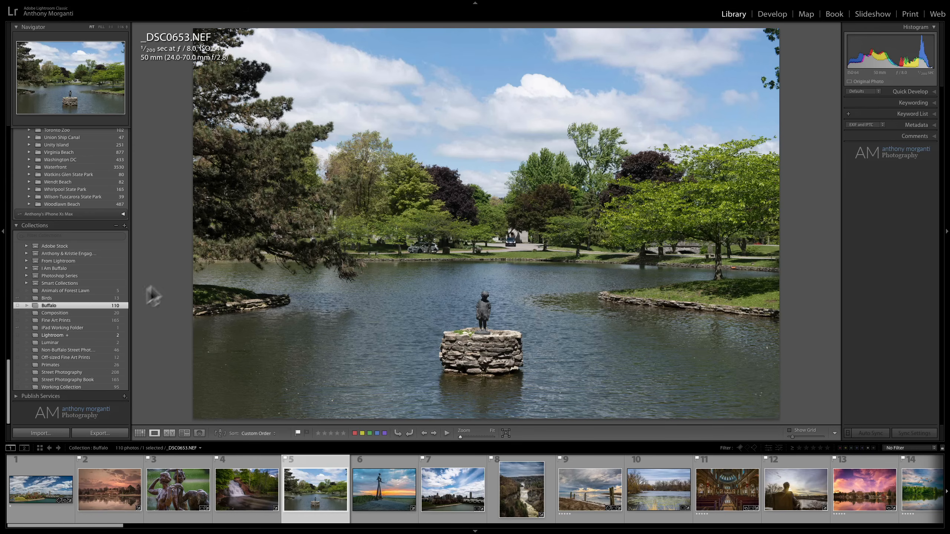
- Open the photo import window, review its source, file handling and destination options, and cancel the import
left_click(42, 434)
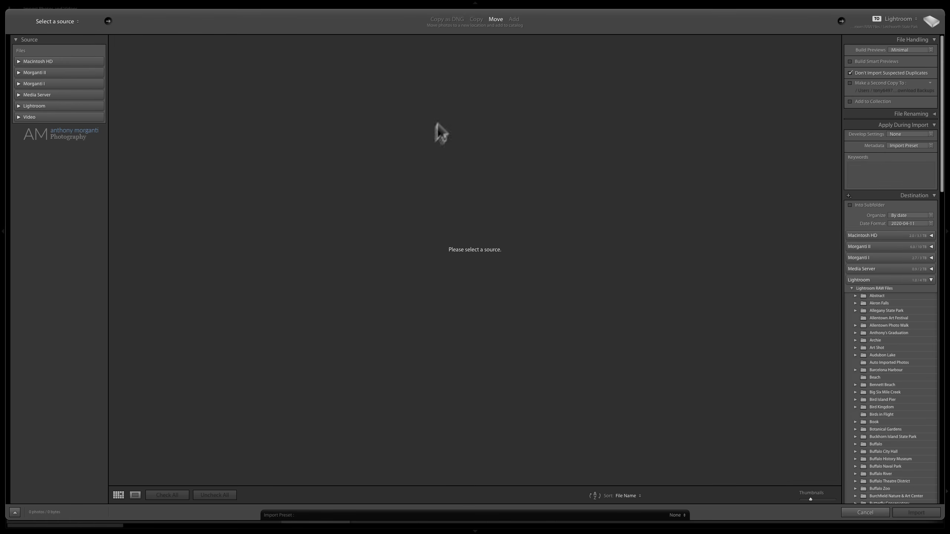
left_click(871, 511)
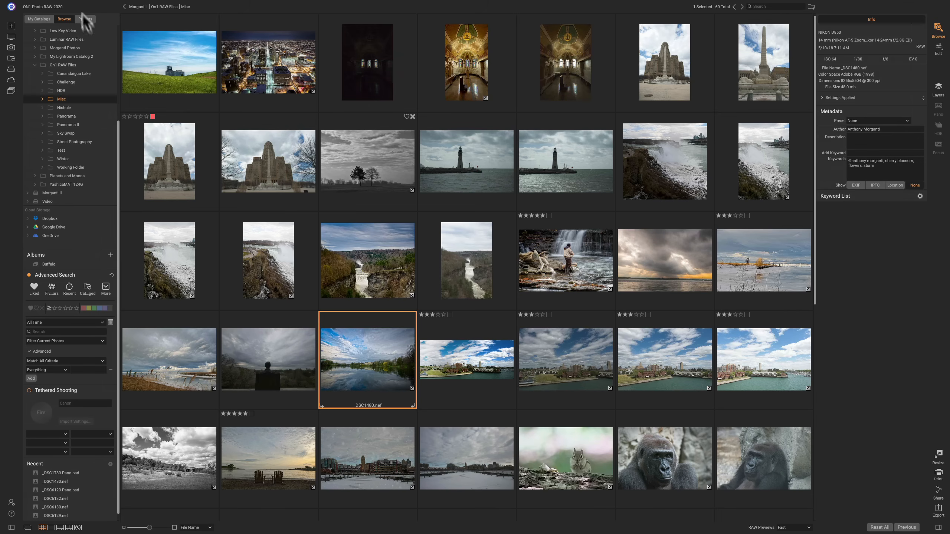
- Open Import from Device and examine the Destination settings, including the extra Back-Up and Organize options
mouse_move(86, 3)
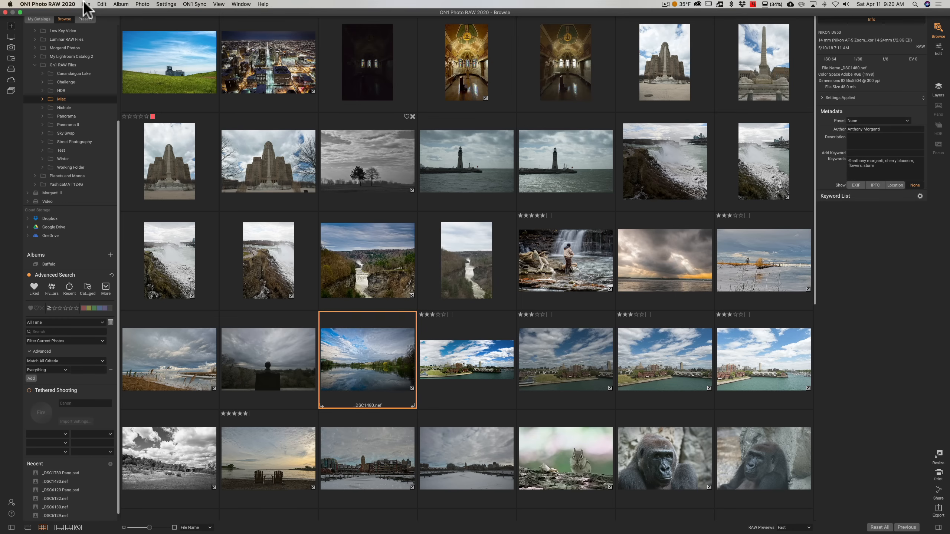
left_click(85, 4)
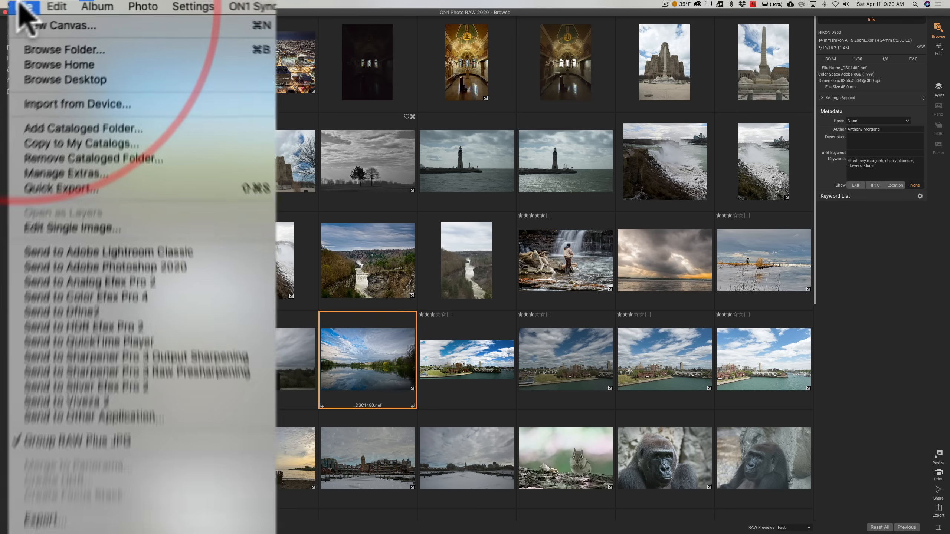
left_click(36, 122)
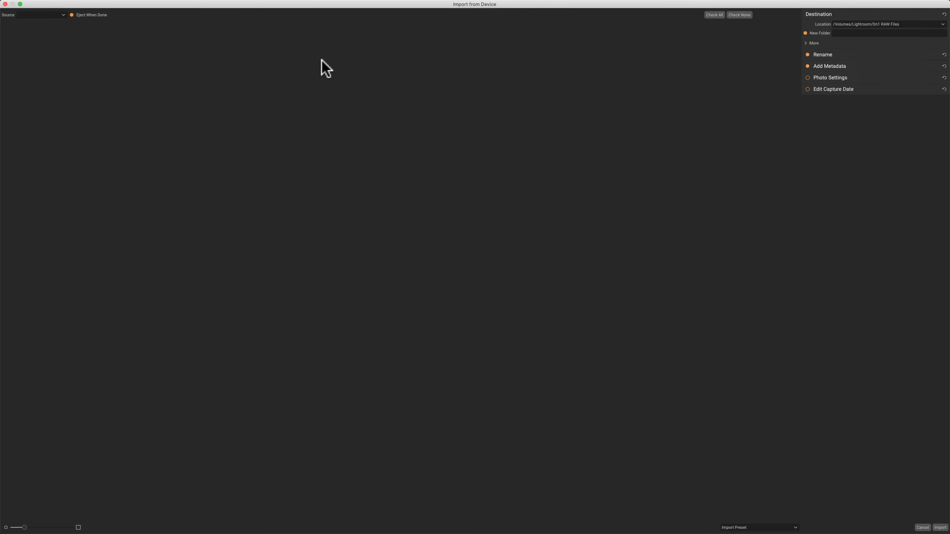
left_click(842, 33)
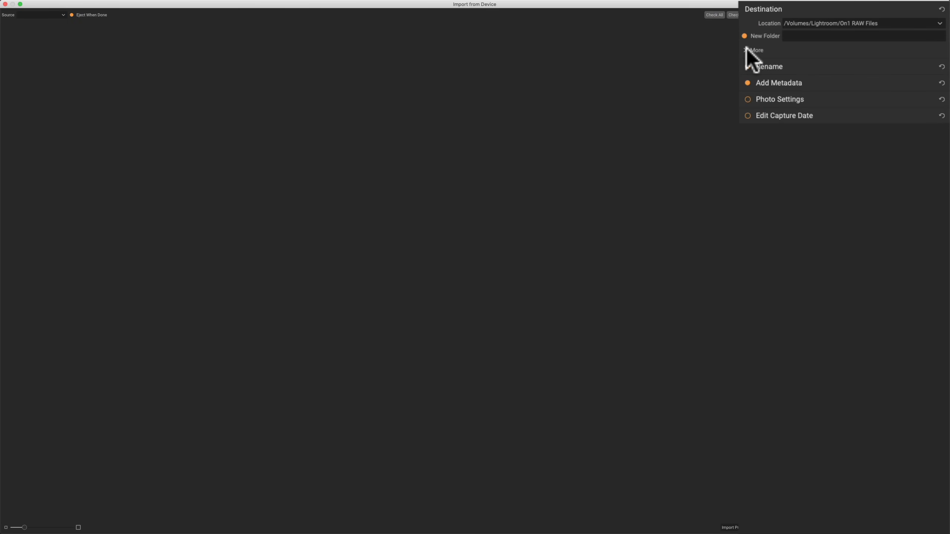
left_click(746, 50)
left_click(746, 48)
left_click(745, 48)
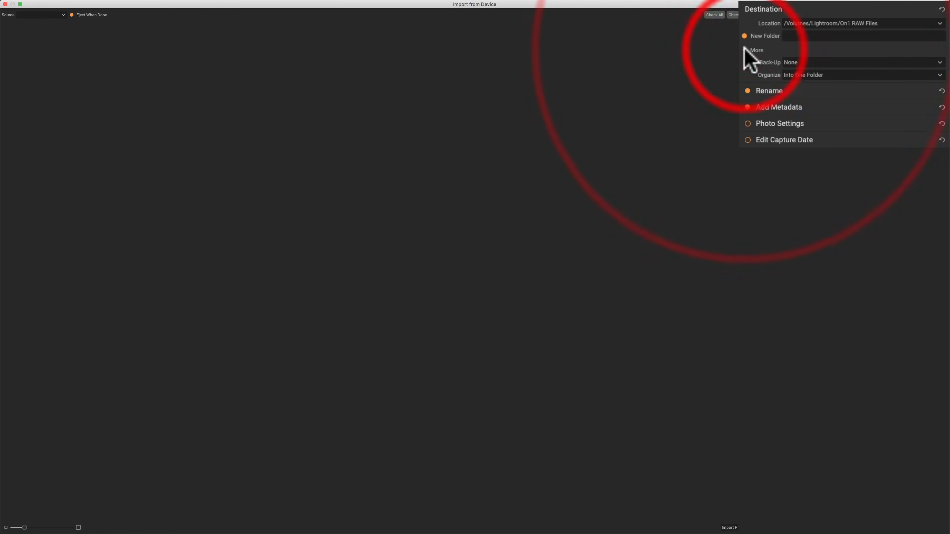
left_click(743, 49)
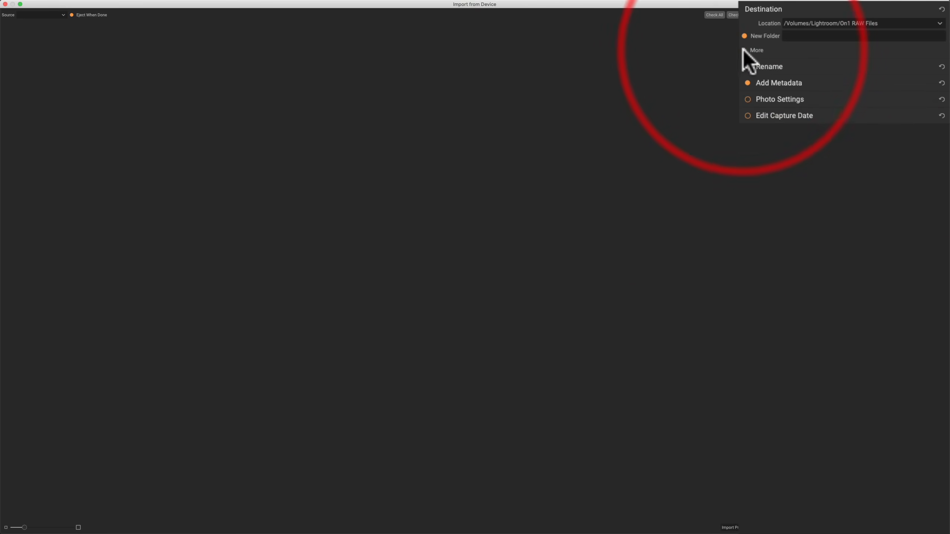
- Inspect the Rename, Add Metadata, Photo Settings and Edit Capture Date import options, and cancel the import
left_click(807, 64)
left_click(807, 64)
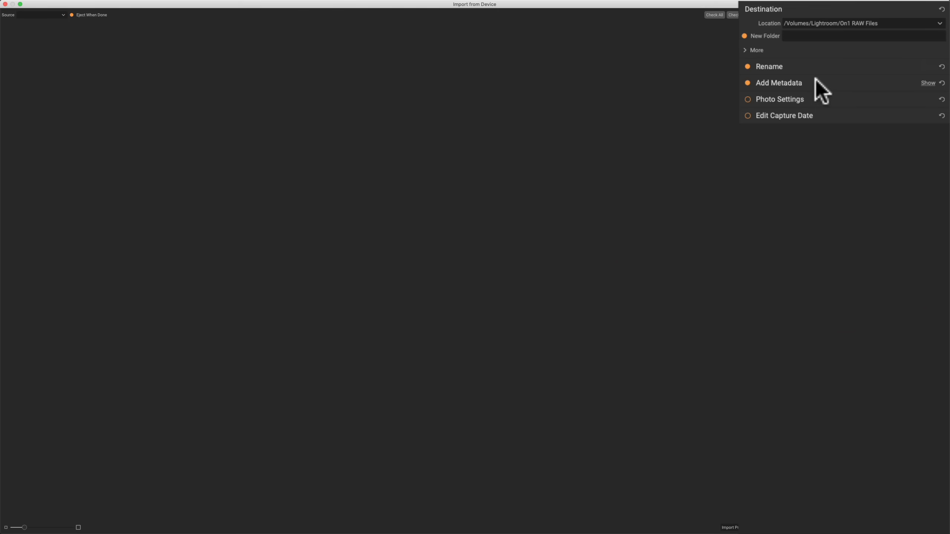
left_click(815, 79)
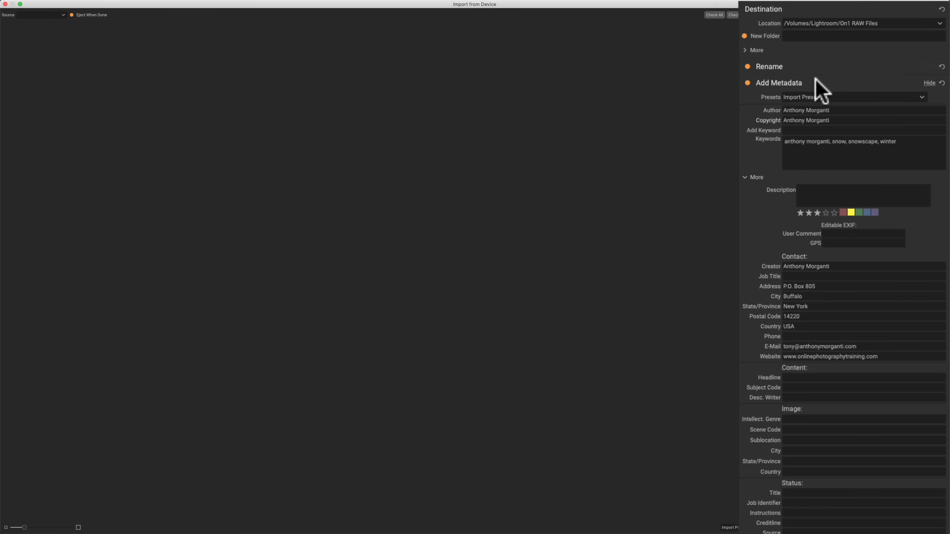
left_click(815, 80)
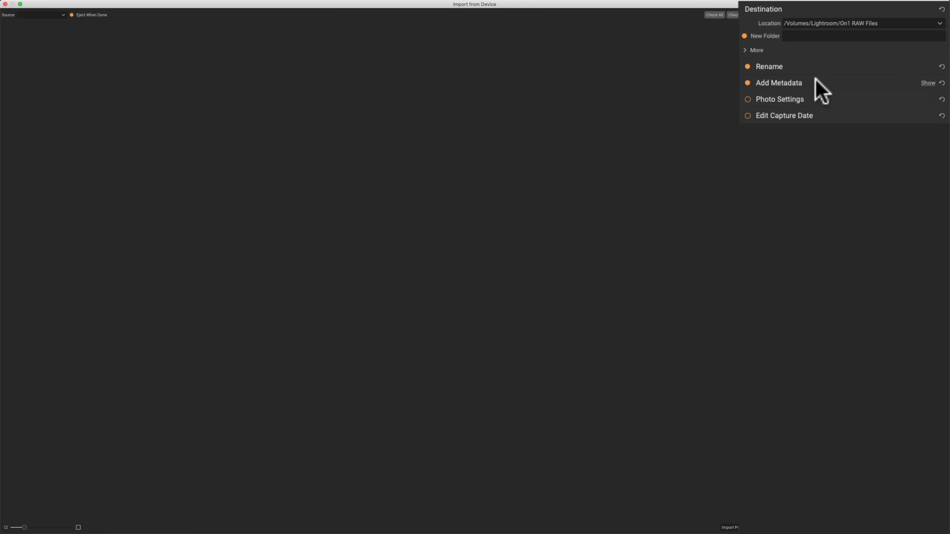
left_click(815, 98)
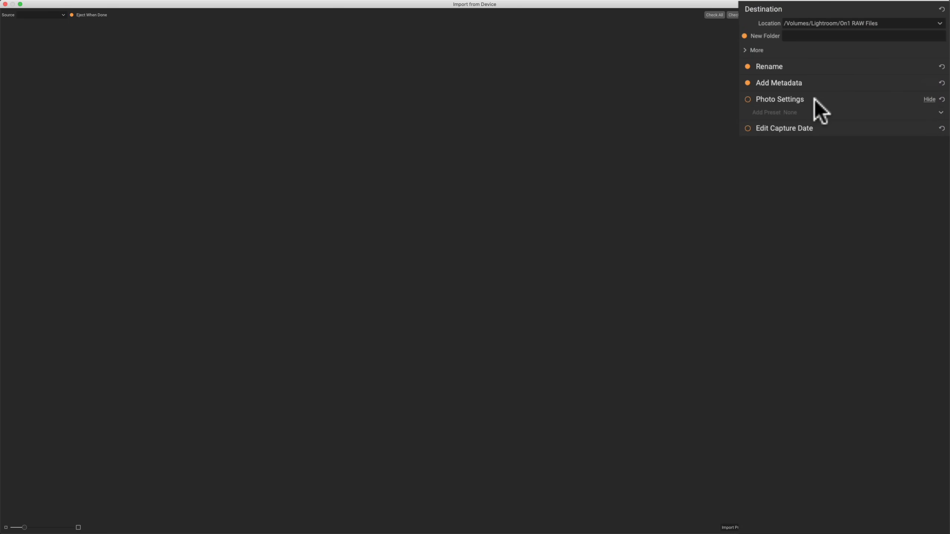
left_click(815, 99)
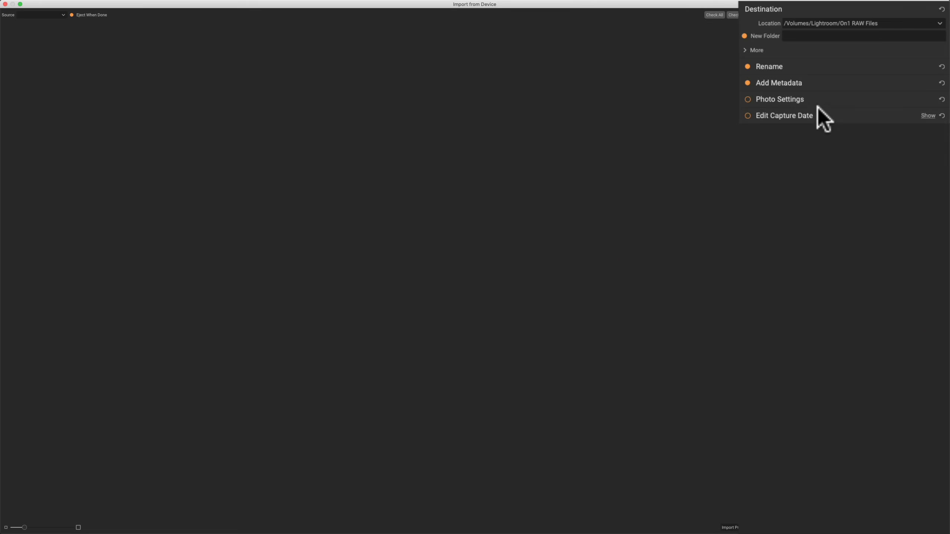
left_click(819, 113)
left_click(819, 113)
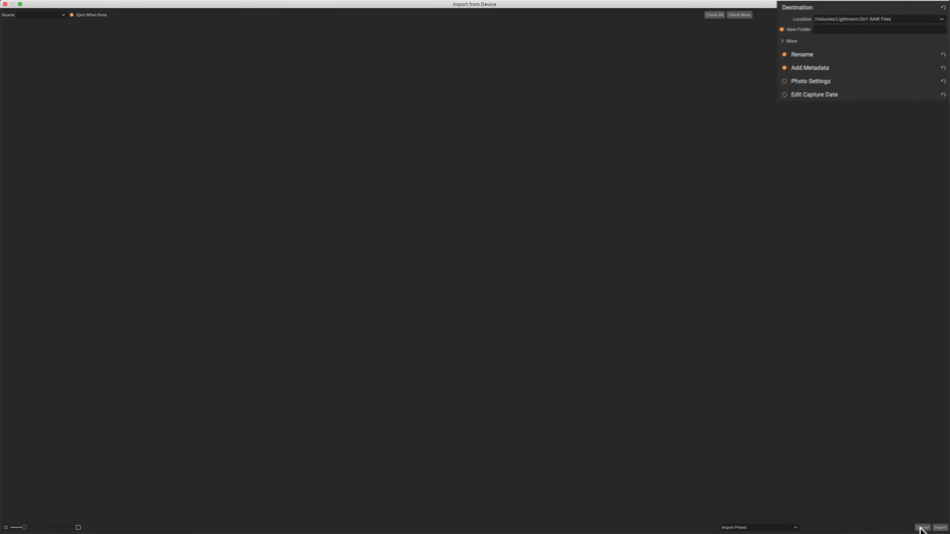
left_click(923, 528)
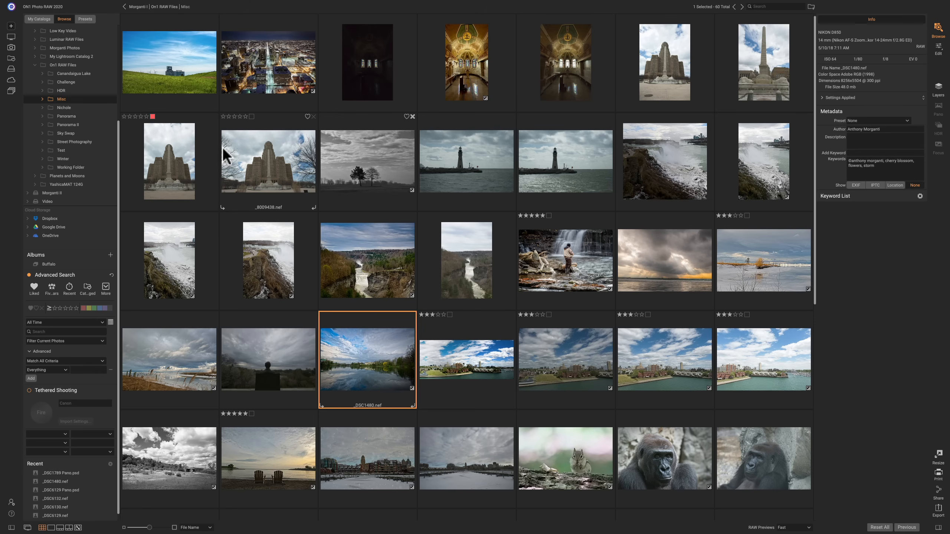
- Open Make Cataloged Folder for the Misc folder, view the available preview sizes, and close the dialog without cataloging
right_click(75, 97)
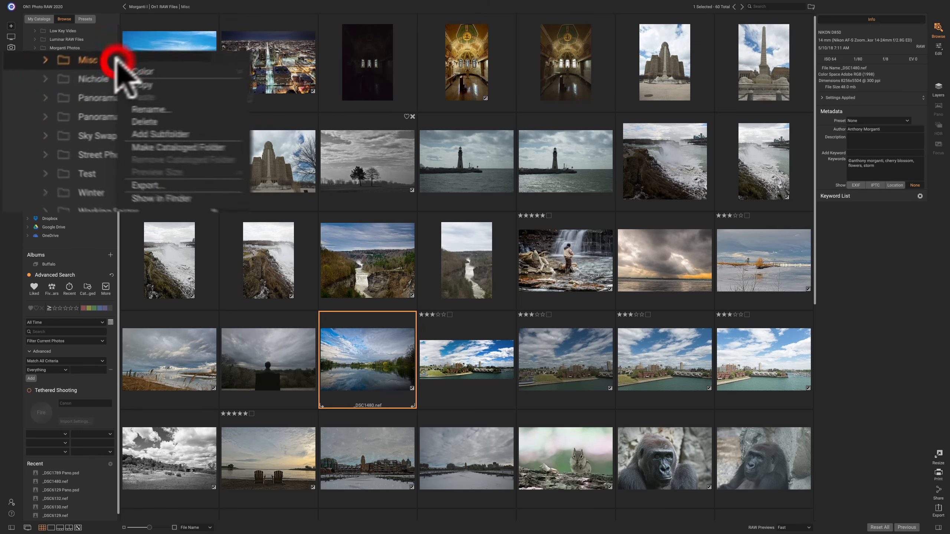
left_click(180, 150)
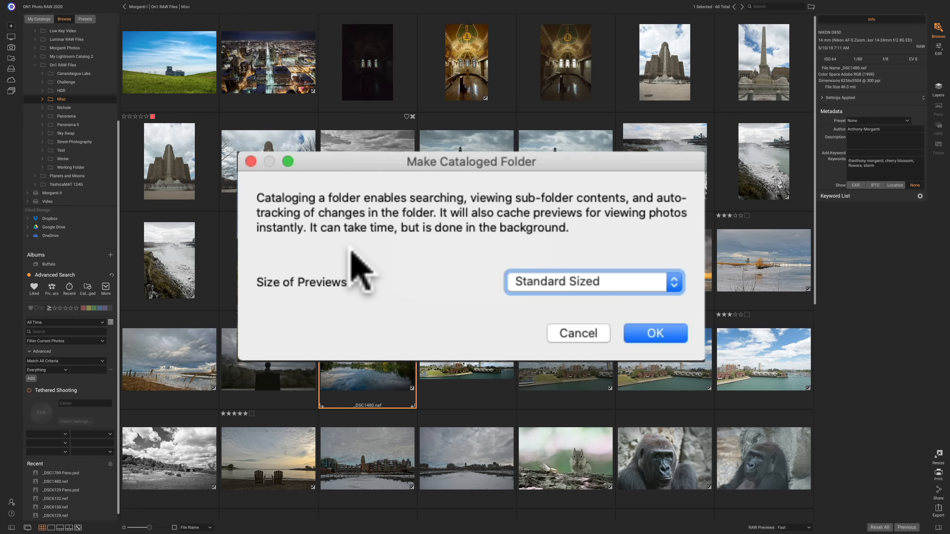
left_click(569, 287)
left_click(570, 288)
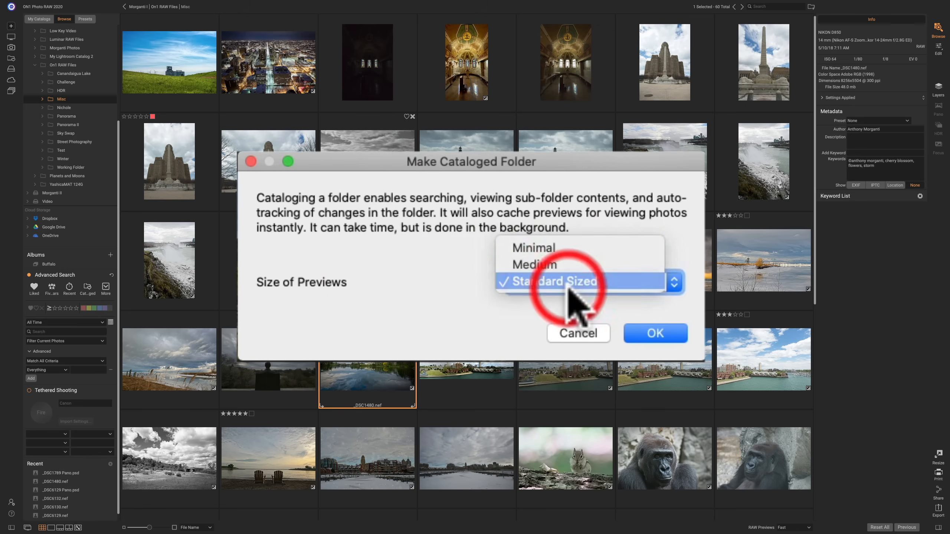
left_click(250, 162)
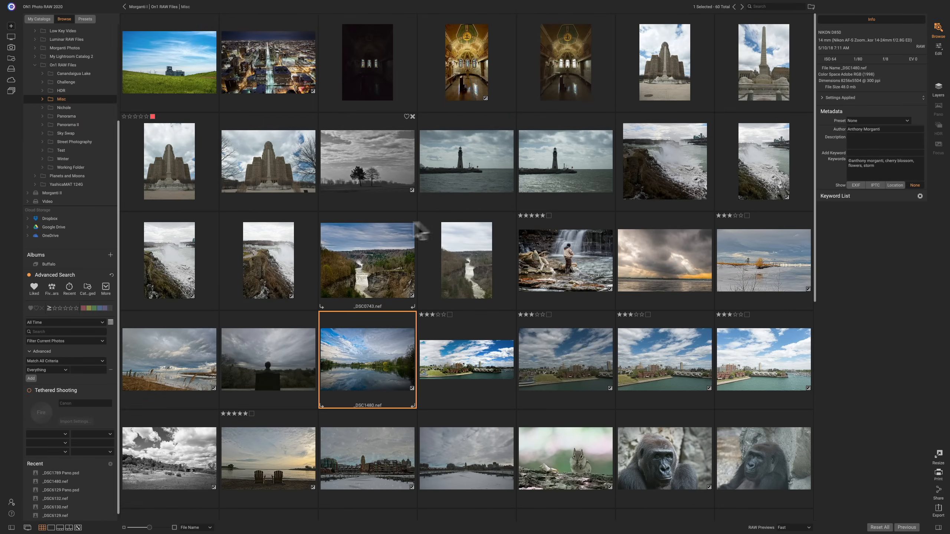
- View the list of cataloged folders and return to browsing the Misc folder's photos on the local drives
left_click(41, 13)
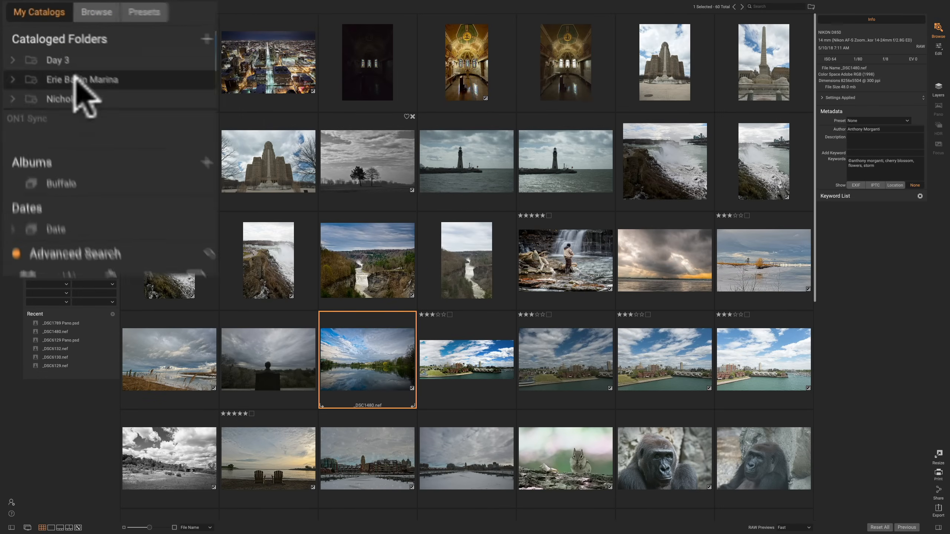
left_click(64, 19)
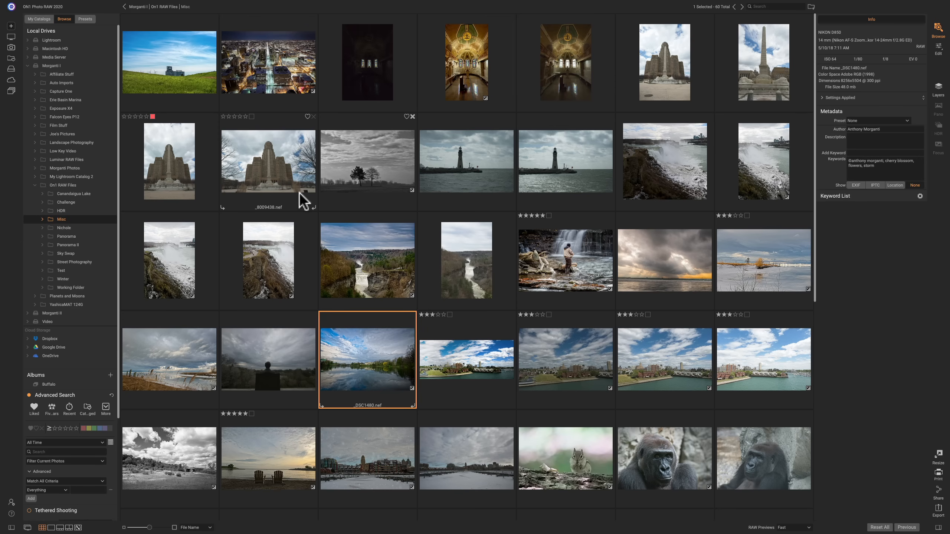
scroll(406, 116, "down", 1)
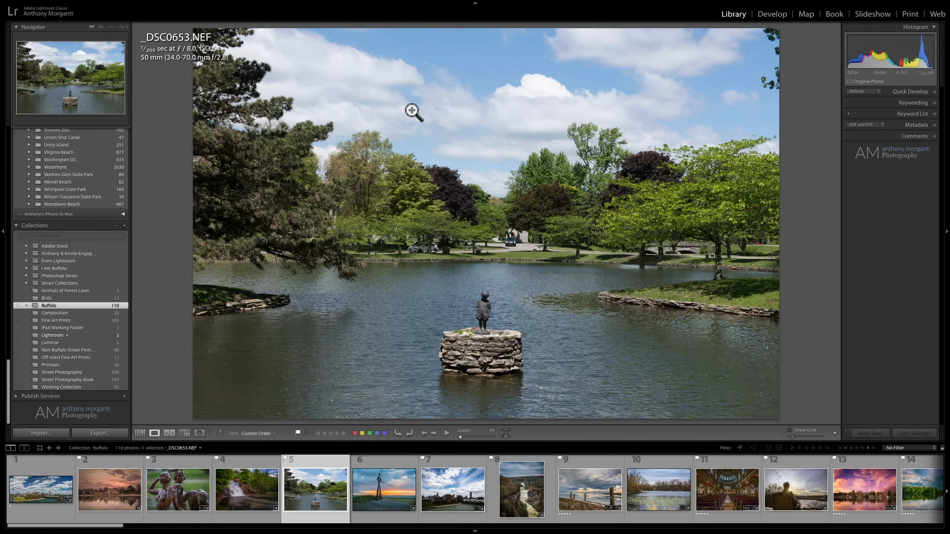
- Show the Buffalo collection as a thumbnail grid and look at the Text and Attribute library filters
key("g")
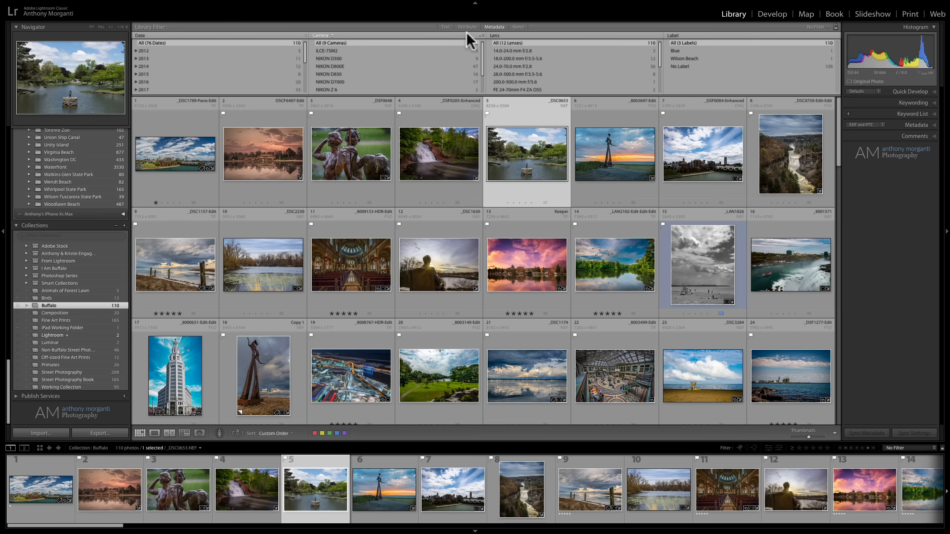
left_click(449, 27)
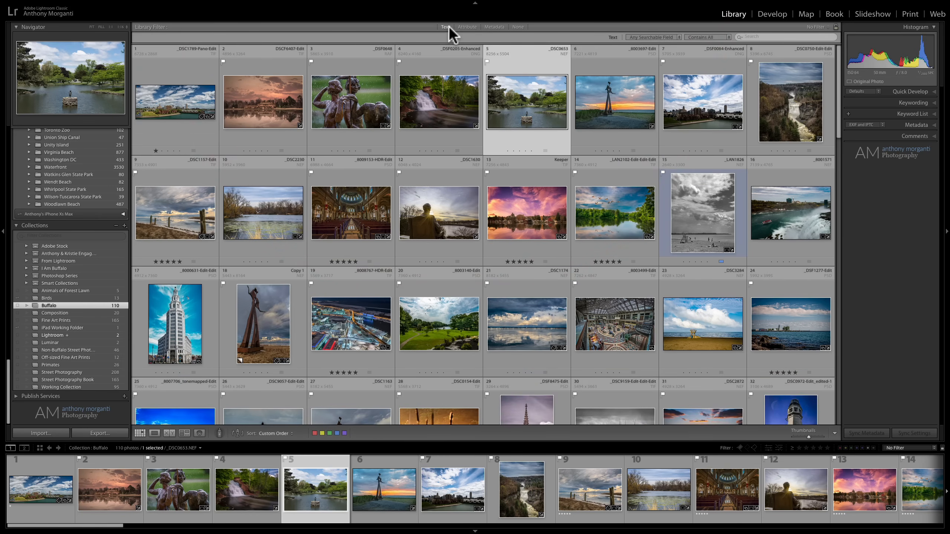
left_click(471, 25)
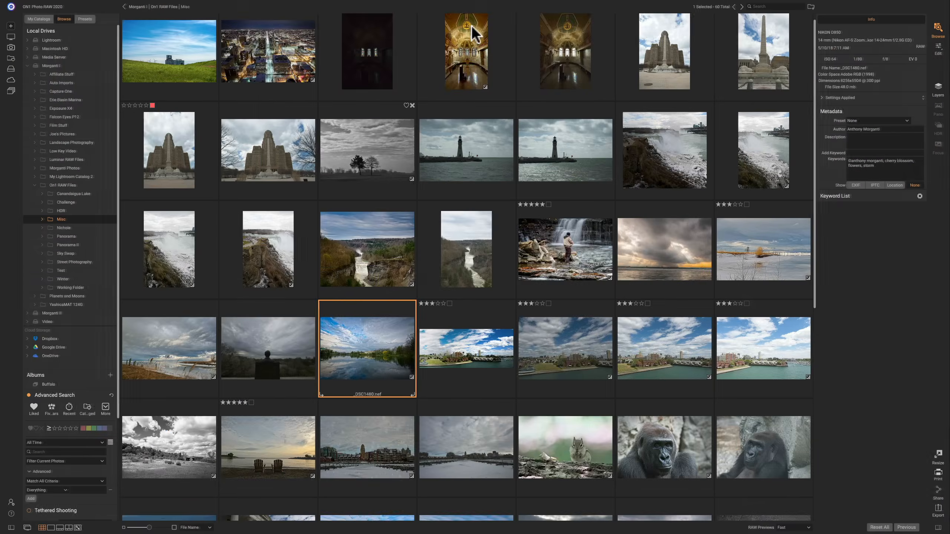
- Look through the additional saved filters and searches offered by Advanced Search without applying any
scroll(63, 322, "down", 5)
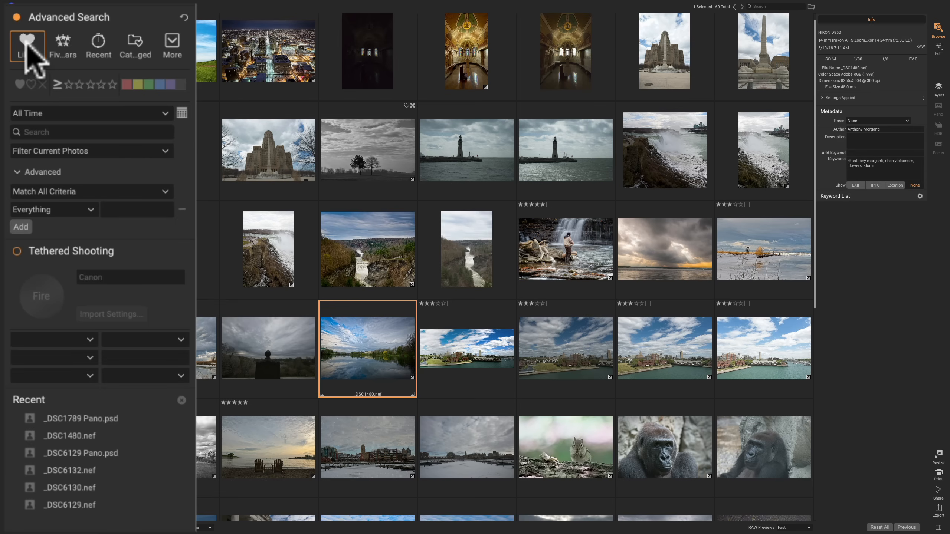
left_click(172, 43)
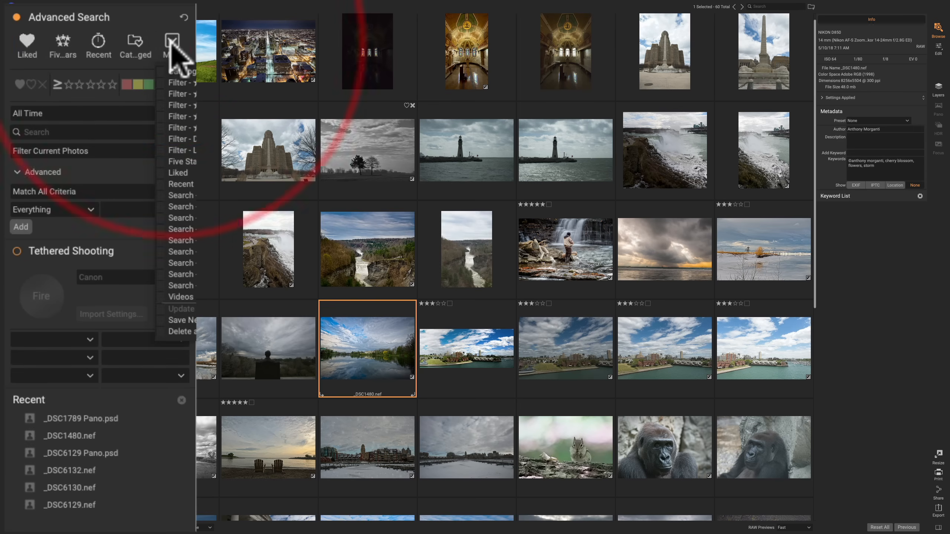
left_click(172, 43)
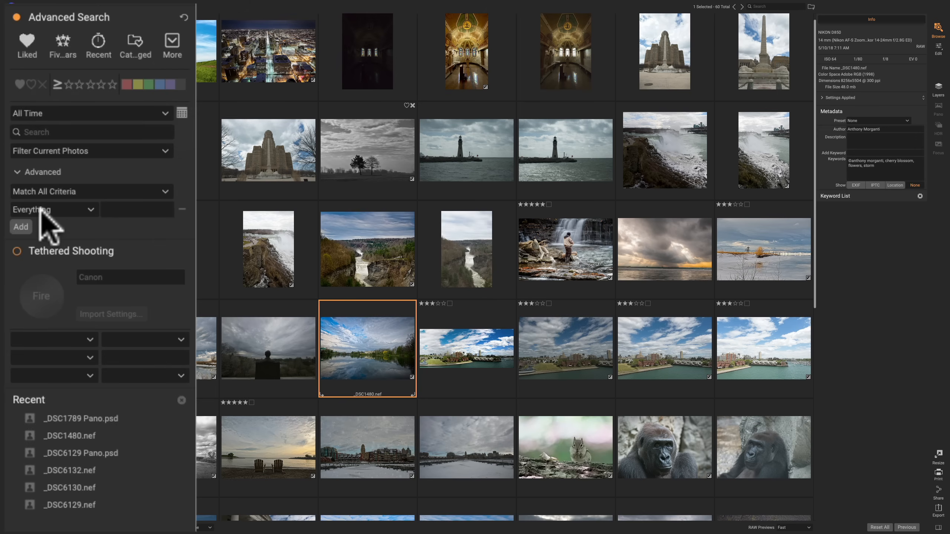
- Examine the criteria types available for an Advanced Search rule and leave the rule set to Everything
left_click(91, 210)
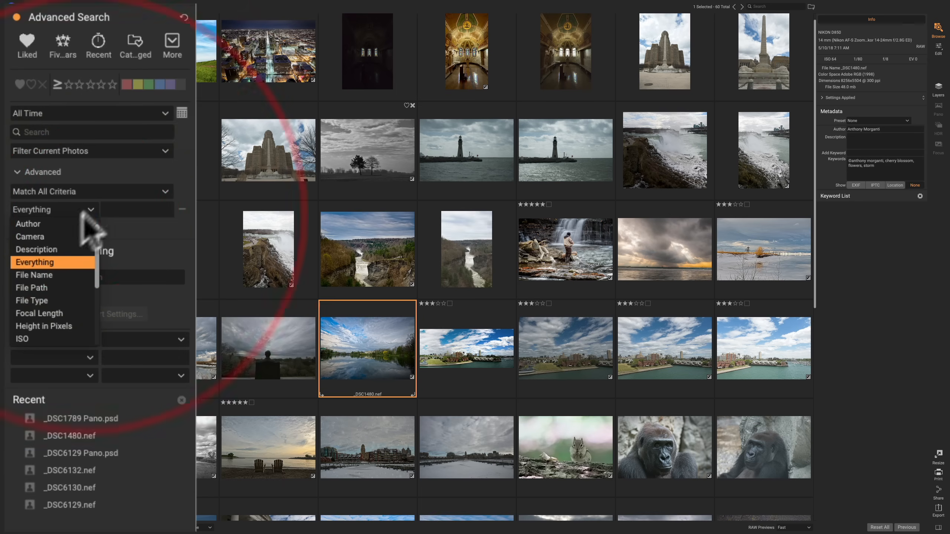
scroll(52, 234, "down", 2)
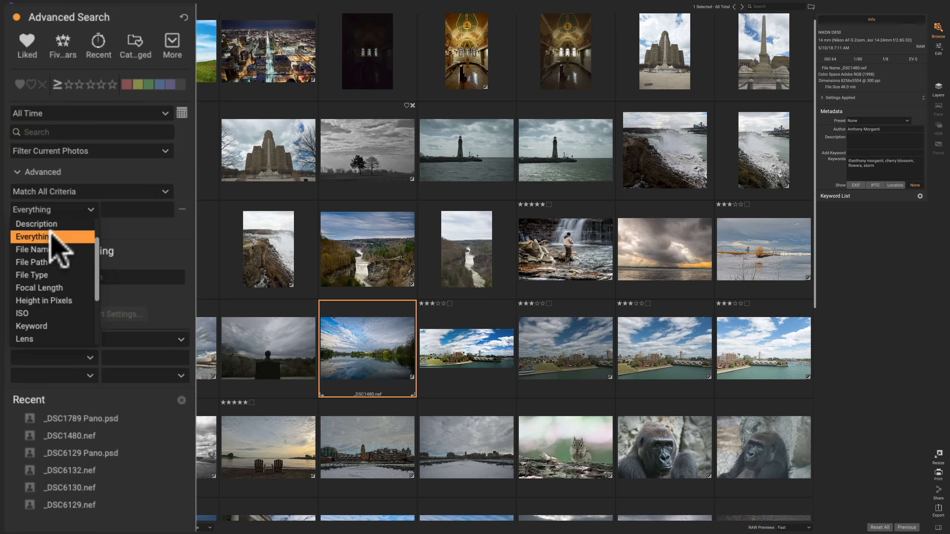
scroll(52, 239, "down", 3)
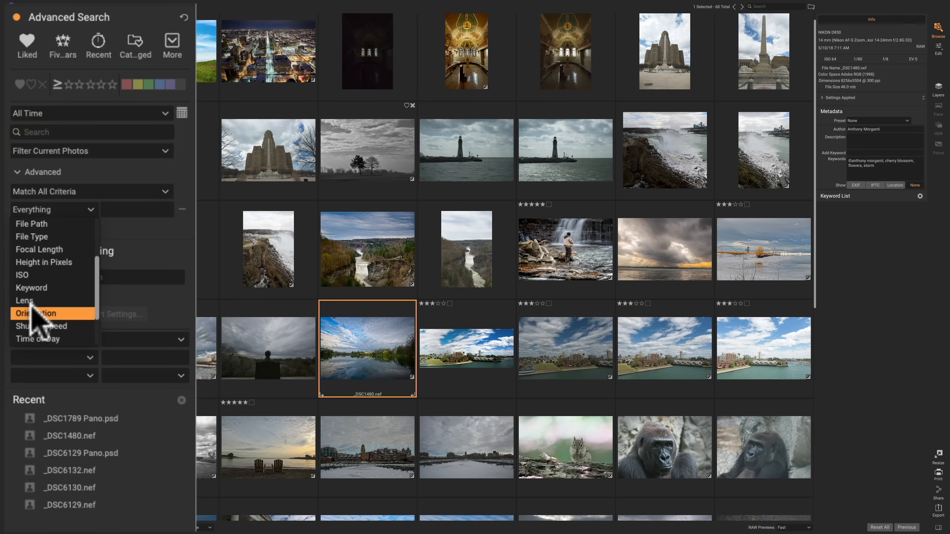
scroll(60, 300, "up", 1)
scroll(49, 277, "up", 5)
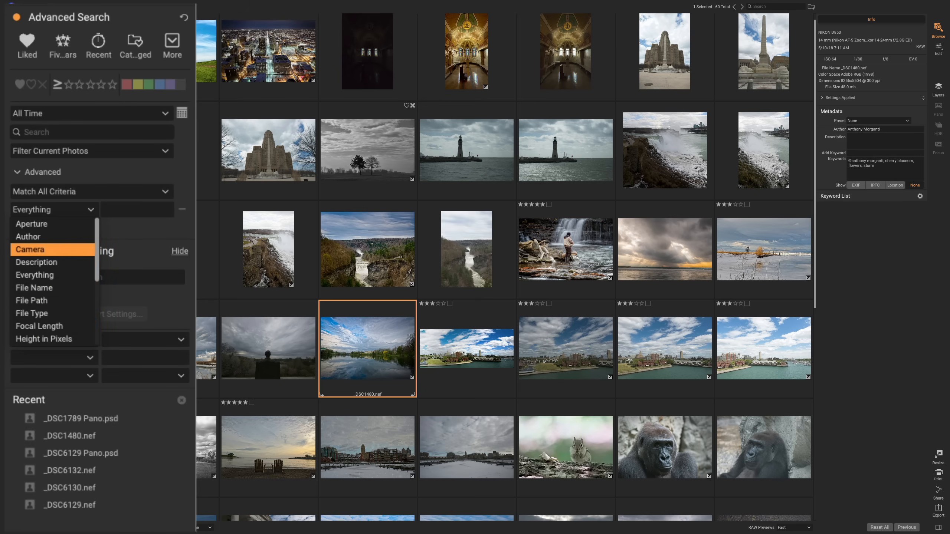
left_click(188, 159)
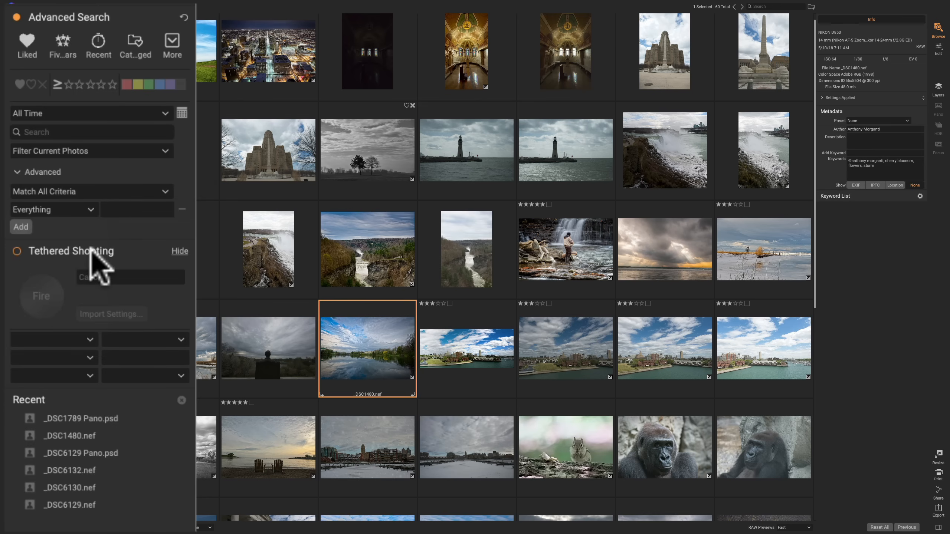
- Review the metadata and keywords of the selected photo _DSC1480.nef
scroll(74, 323, "up", 5)
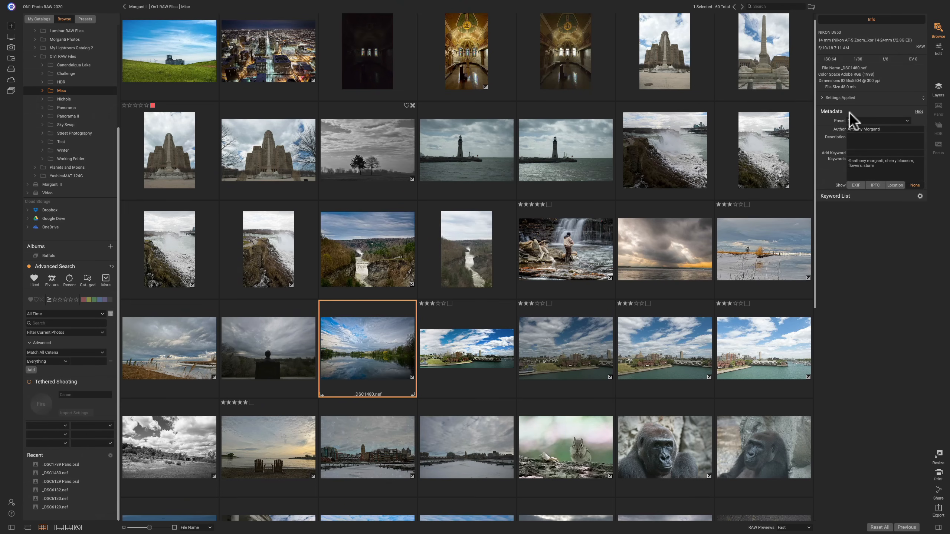
left_click(854, 164)
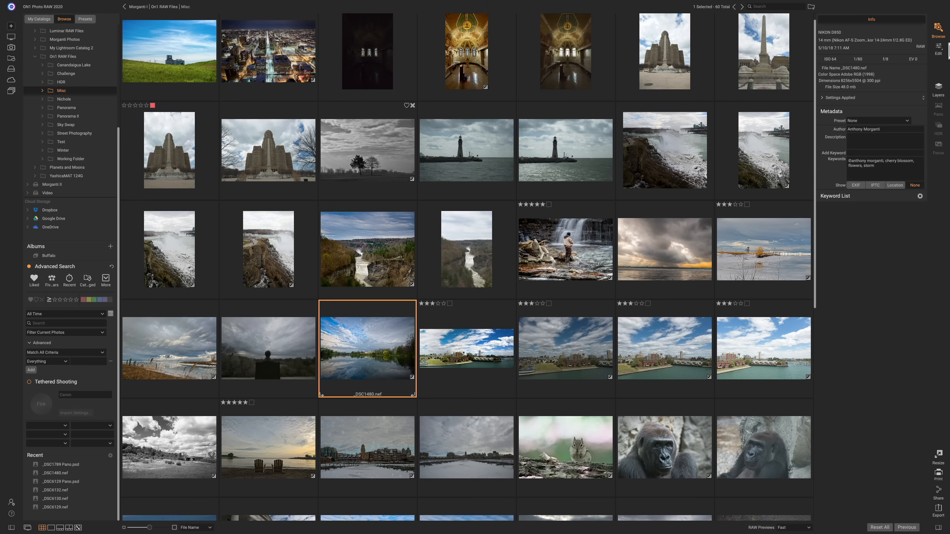
- Open the selected photo _DSC1480.nef in Edit, and bring the selected Buffalo photo into Develop in Lightroom Classic
left_click(939, 45)
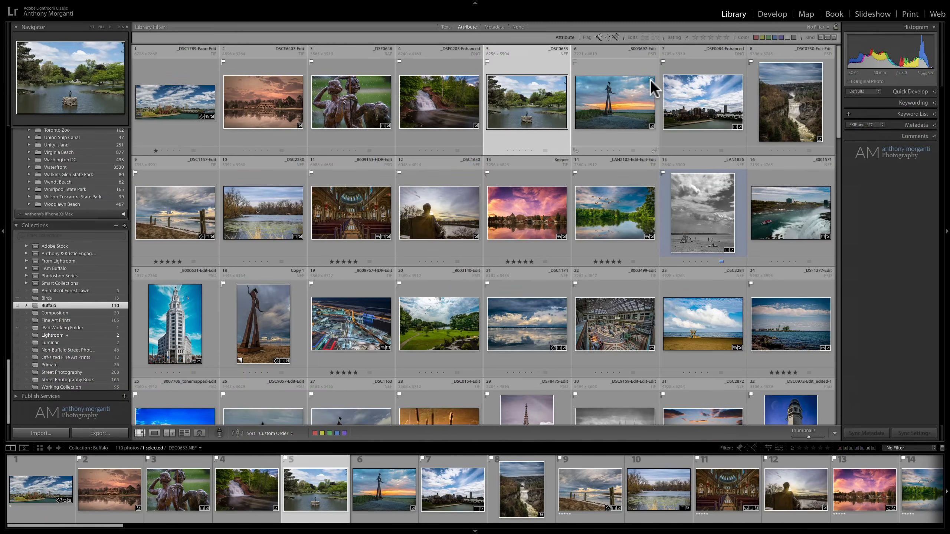
left_click(775, 16)
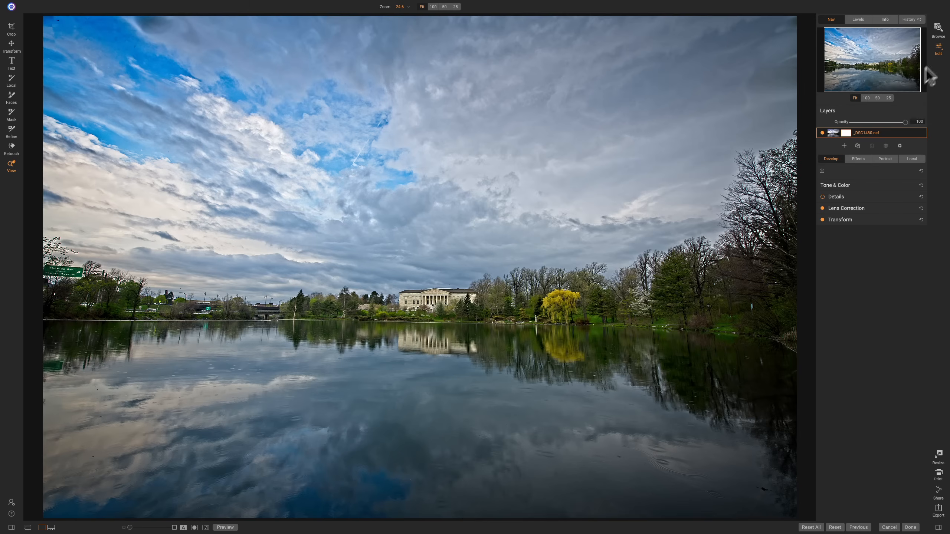
- In ON1 Photo RAW, look through the Tone & Color, Details, Lens Correction and Transform adjustments of Develop
left_click(855, 183)
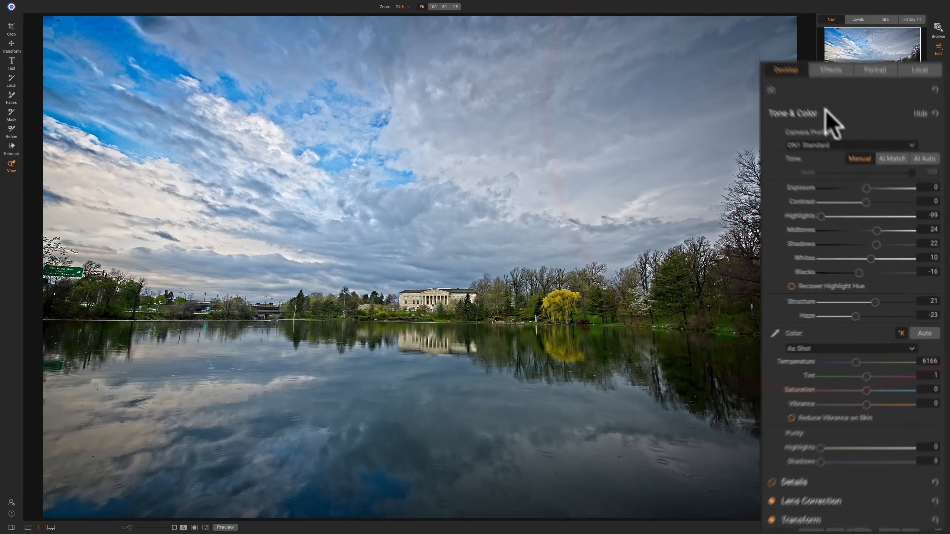
left_click(810, 60)
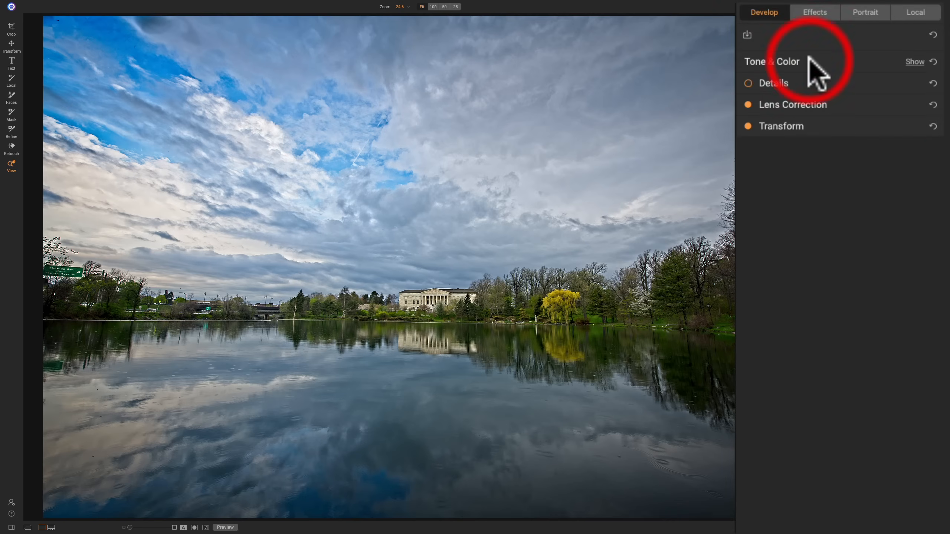
left_click(808, 80)
left_click(806, 82)
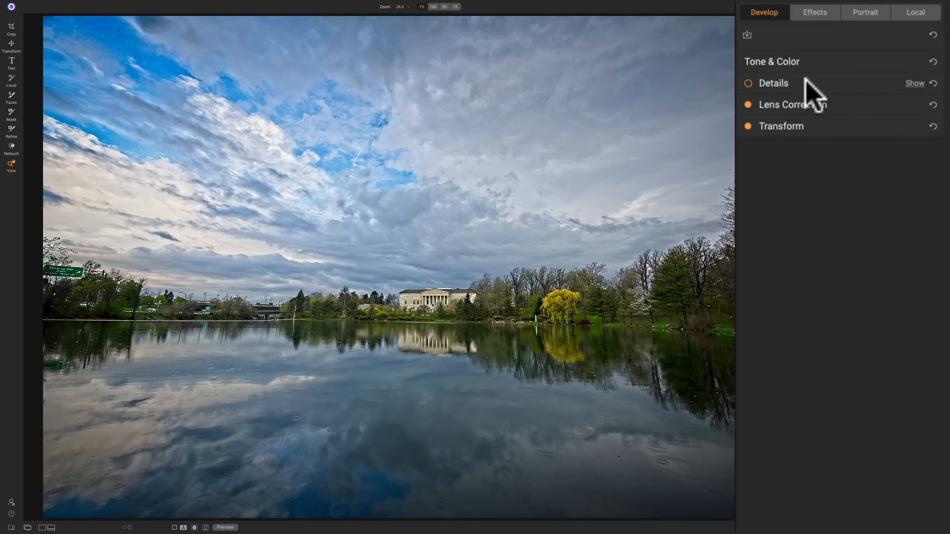
left_click(825, 101)
left_click(826, 100)
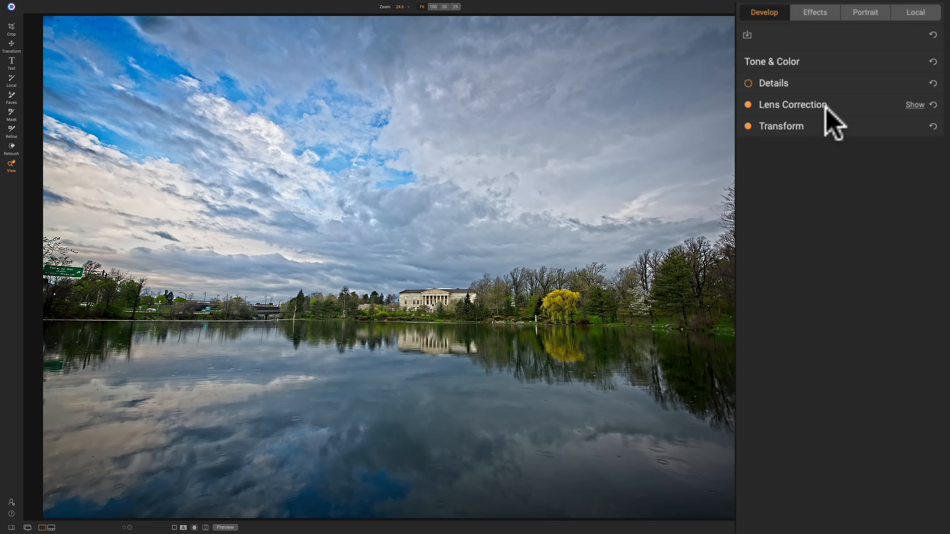
left_click(824, 125)
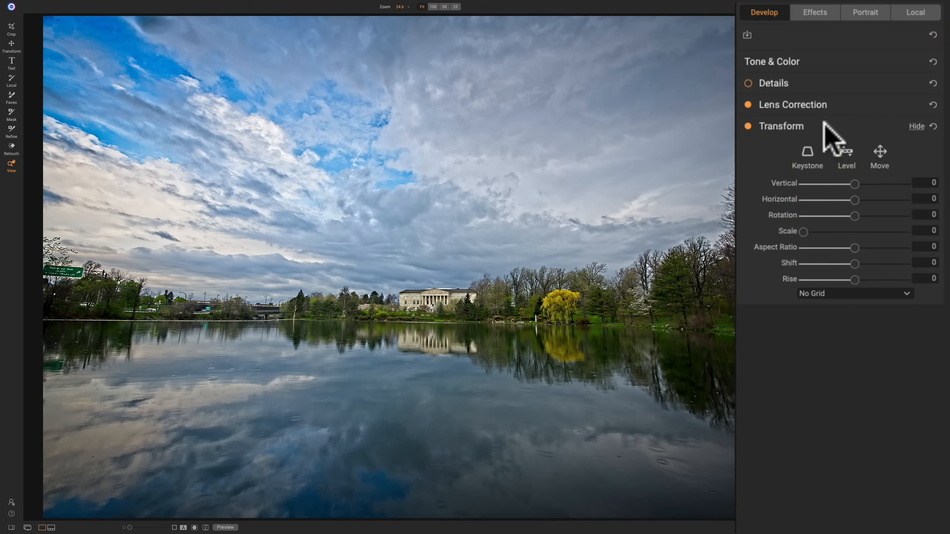
left_click(824, 127)
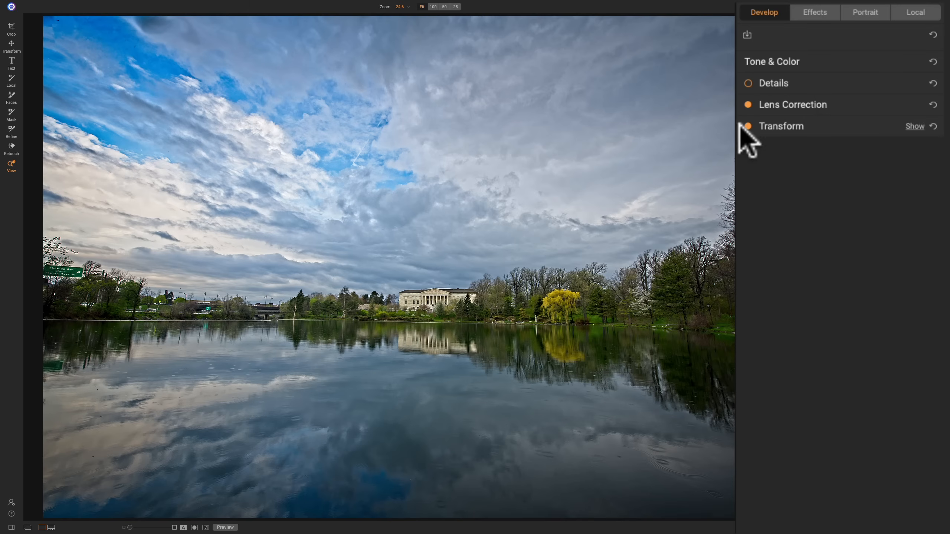
- Show the photo's Effects filters, and in Lightroom Classic collapse Basic and look over the Effects adjustments
left_click(815, 13)
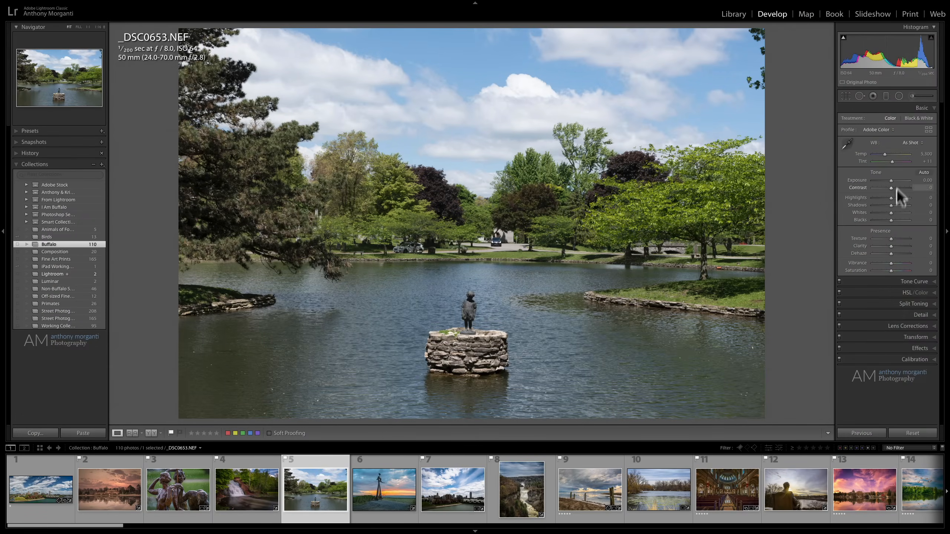
left_click(913, 105)
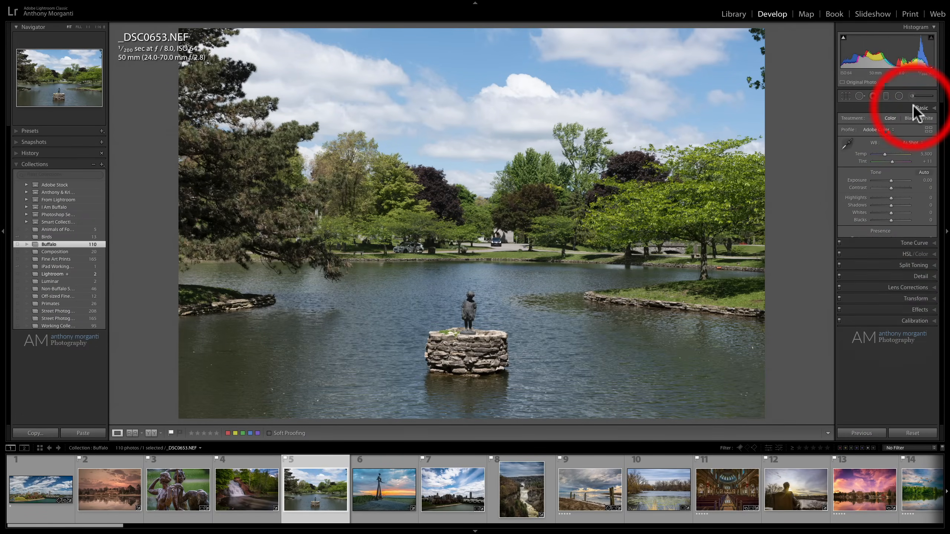
left_click(917, 186)
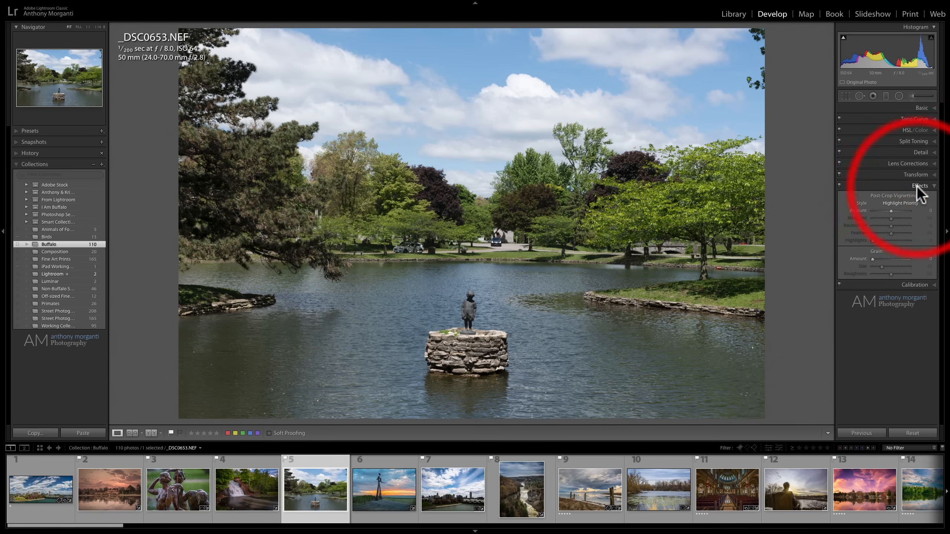
left_click(901, 187)
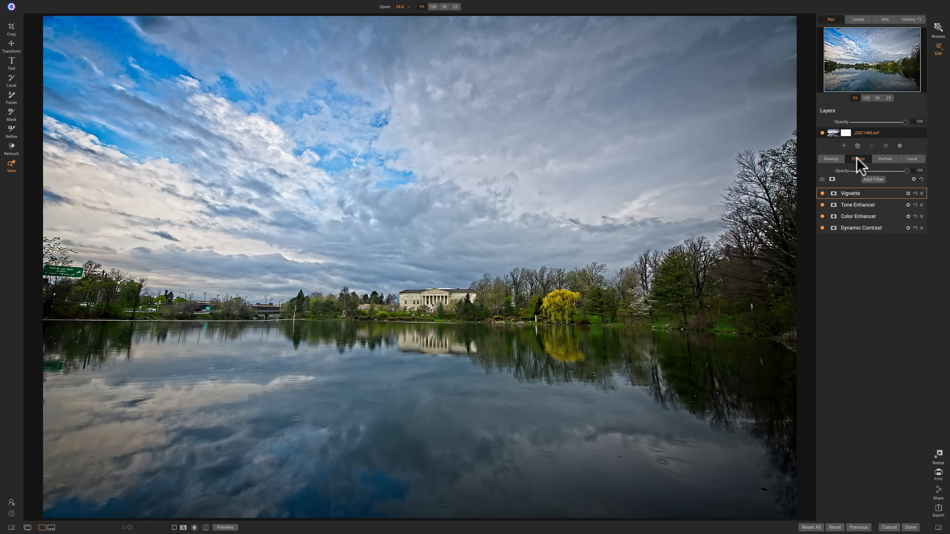
- In ON1 Photo RAW, review the filters that can be added in Effects, including Curves, without adding one
left_click(834, 159)
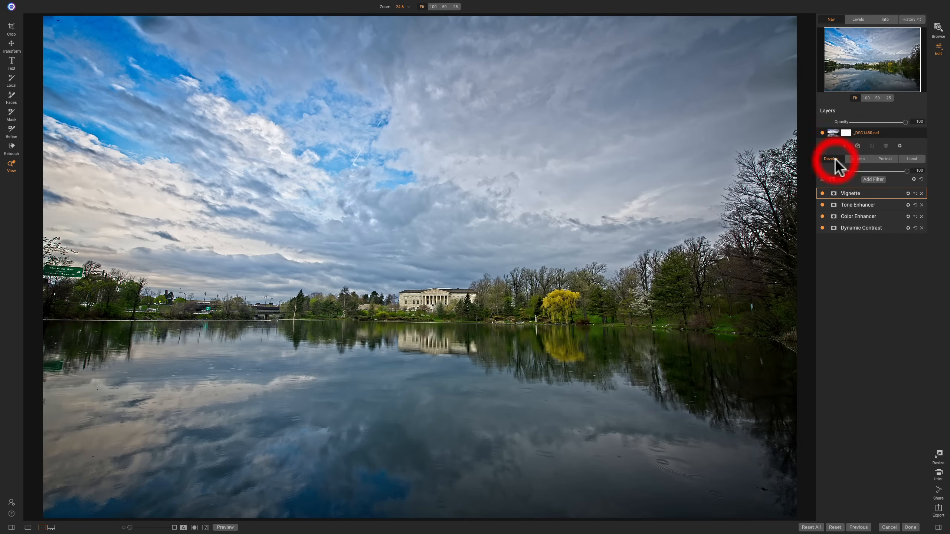
left_click(854, 159)
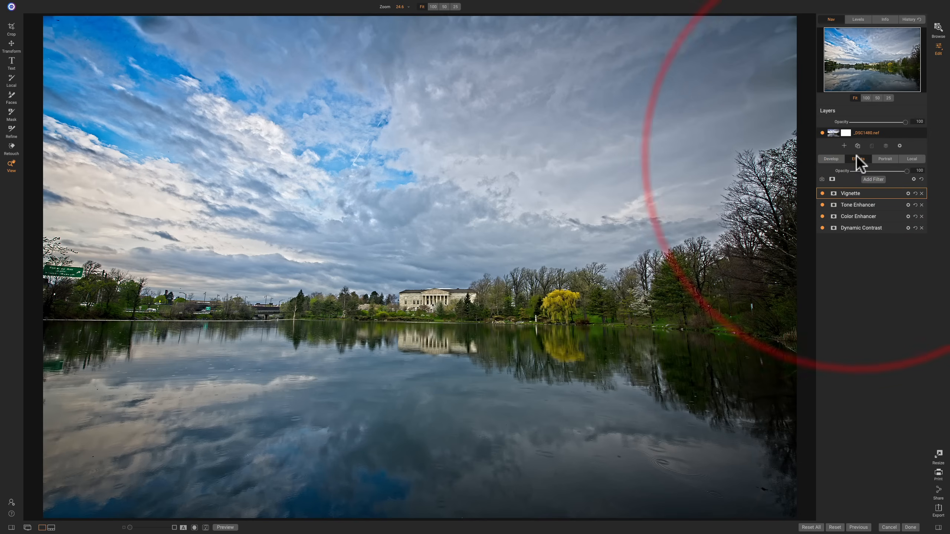
left_click(873, 180)
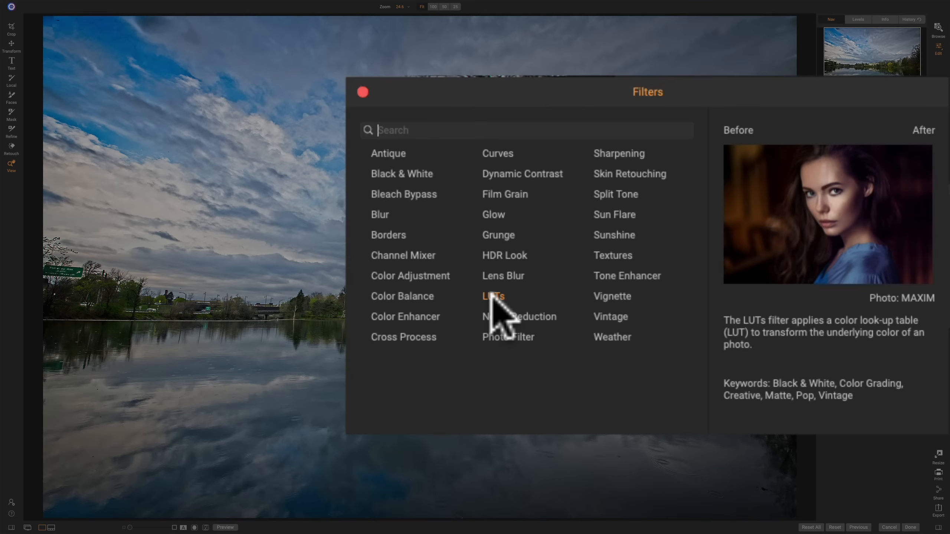
left_click(497, 153)
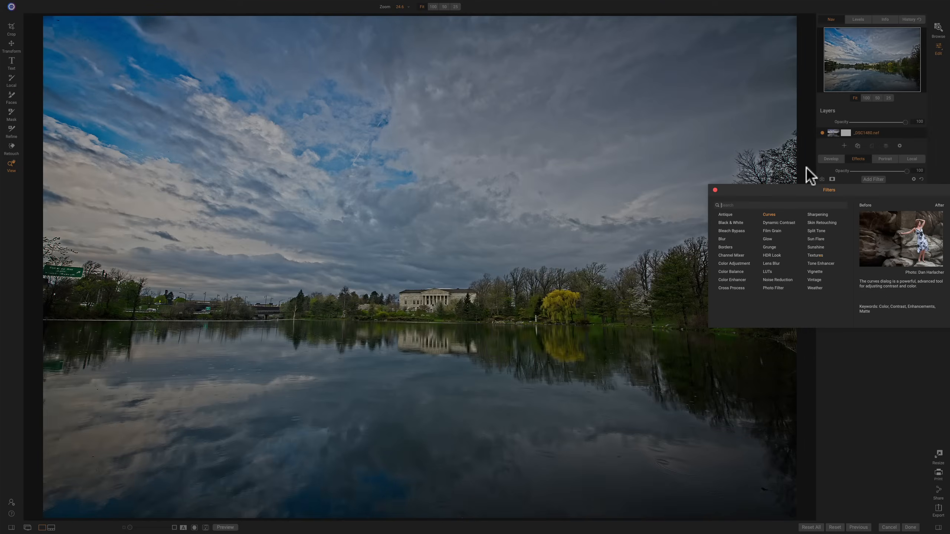
left_click(807, 169)
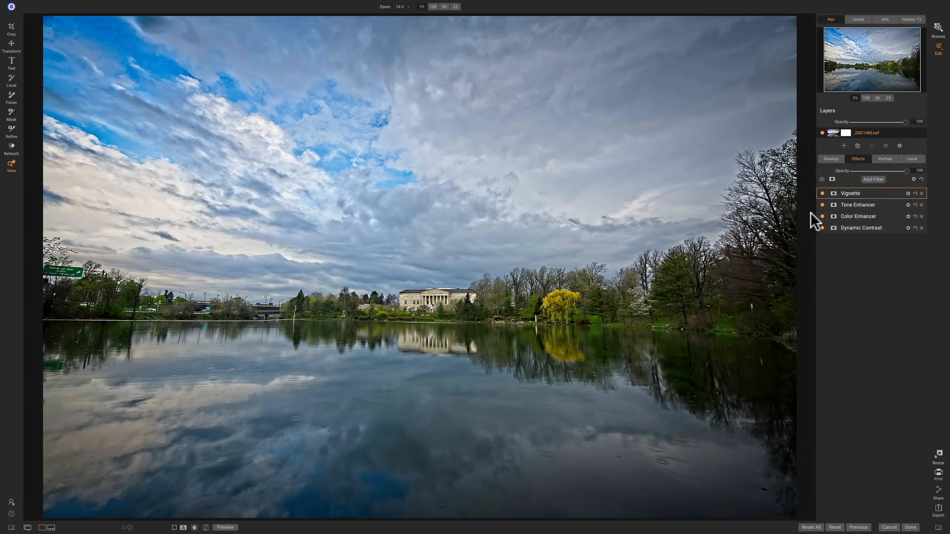
- Compare the Develop adjustments with the Effects filter stack by alternating between the two
left_click(832, 159)
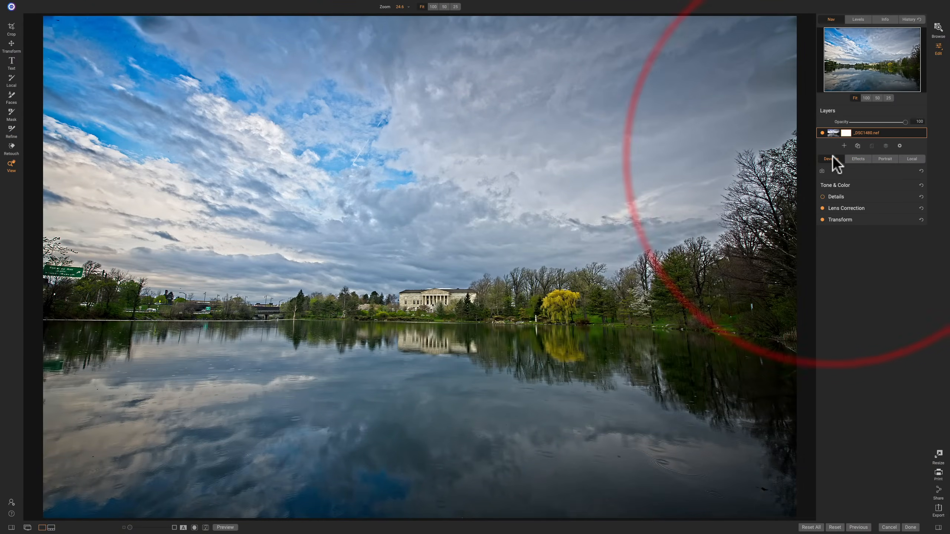
left_click(853, 159)
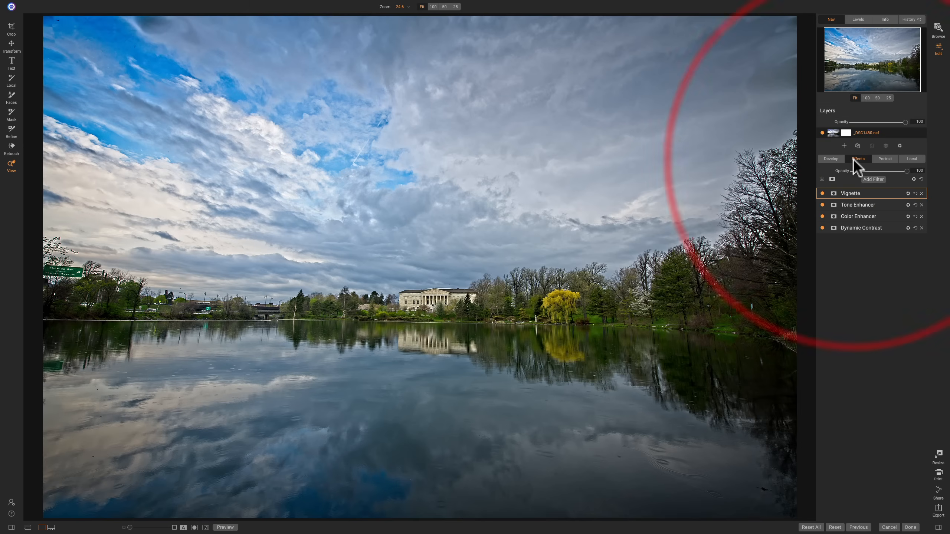
left_click(831, 160)
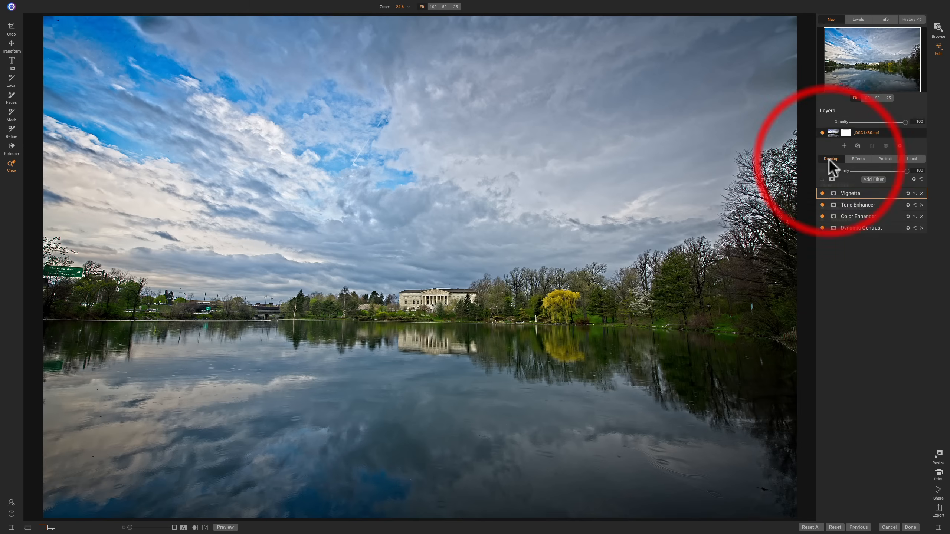
- Preview camera profiles such as ON1 Vivid in Tone & Color and keep ON1 Standard
left_click(860, 185)
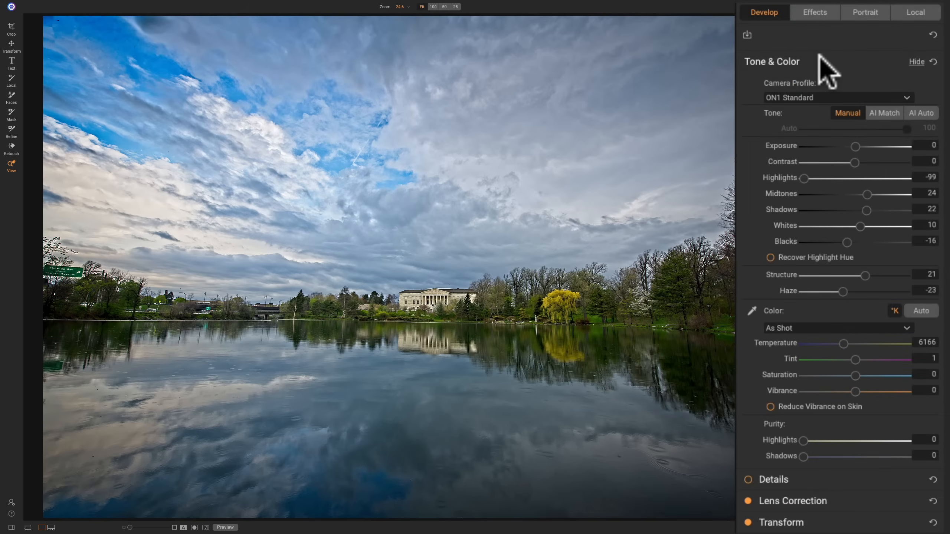
left_click(836, 96)
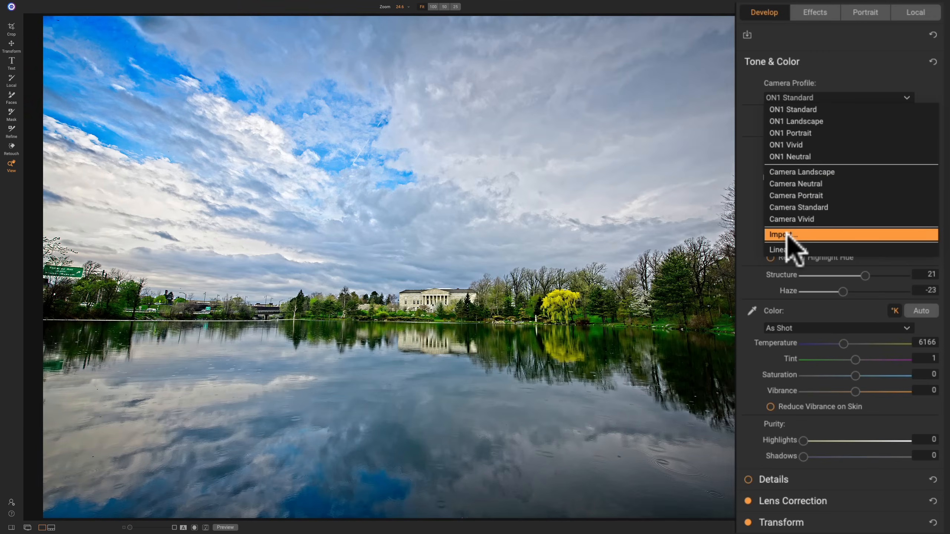
key("Up")
key("Up")
key("Up")
key("Up")
key("Up")
key("Up")
key("Up")
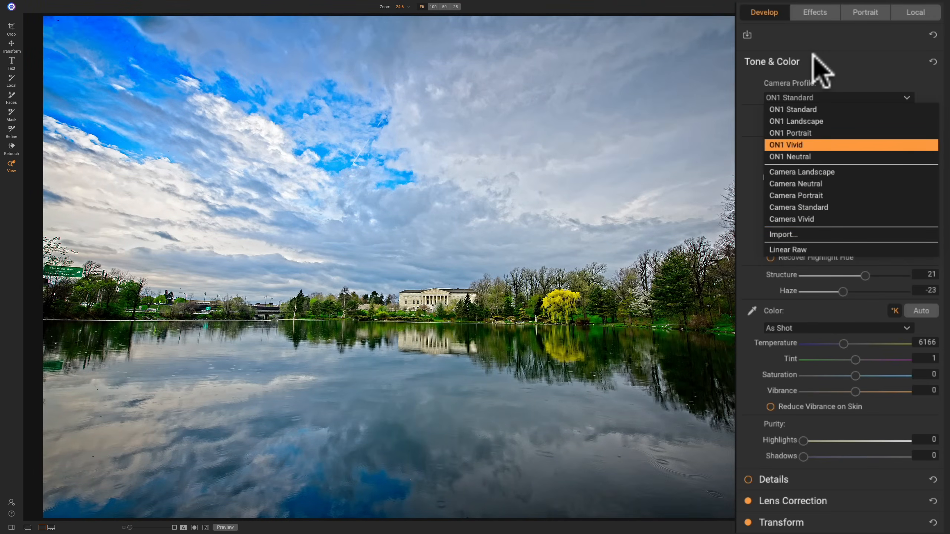
key("Escape")
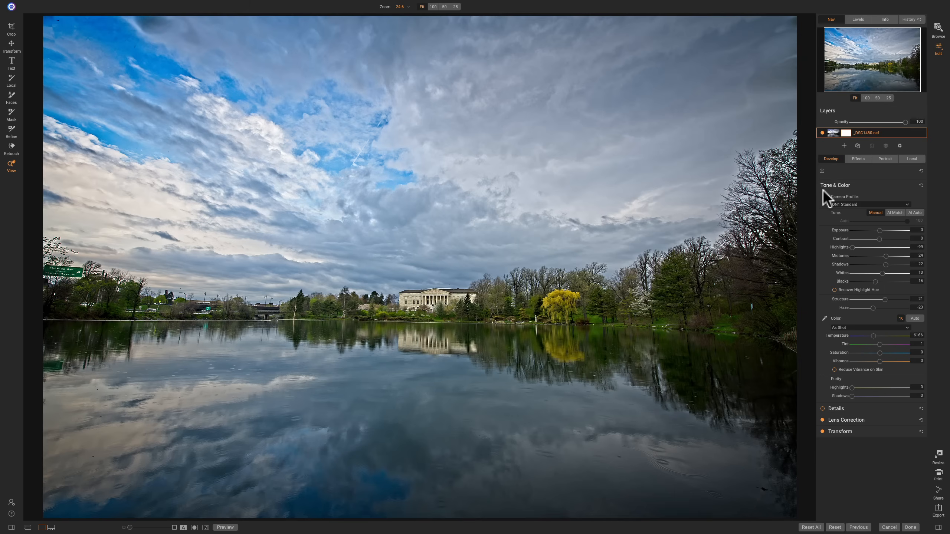
left_click(849, 185)
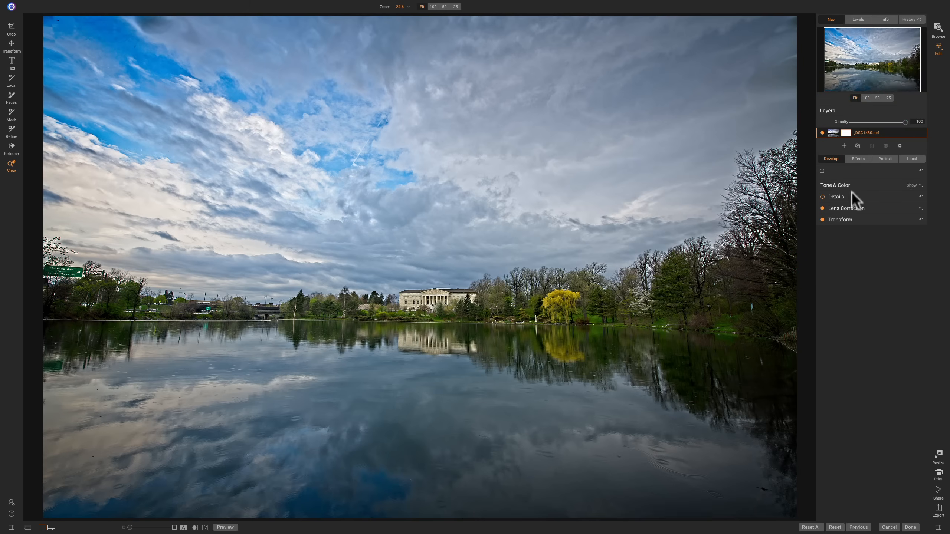
- Examine the lens profile's available makes and lenses in Lens Correction, keeping the Nikon 14-24mm profile
left_click(867, 208)
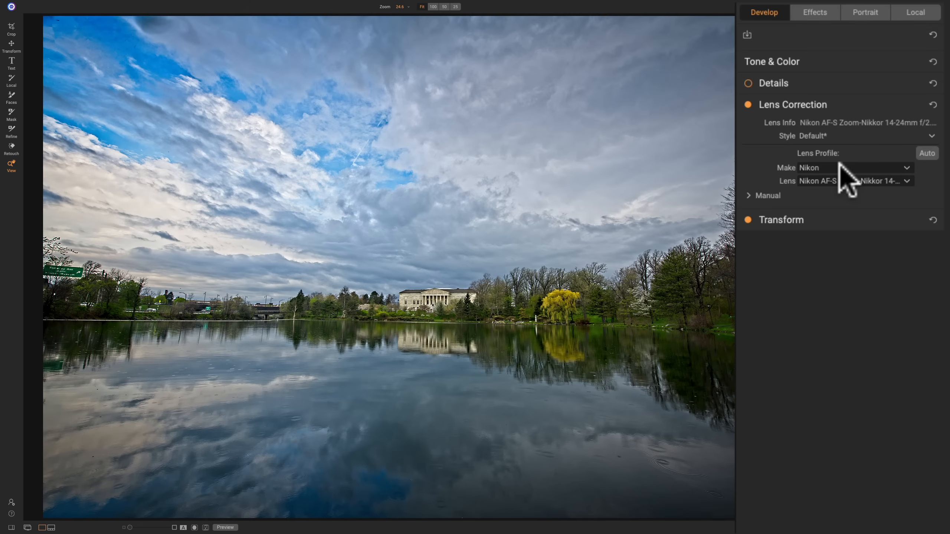
left_click(839, 164)
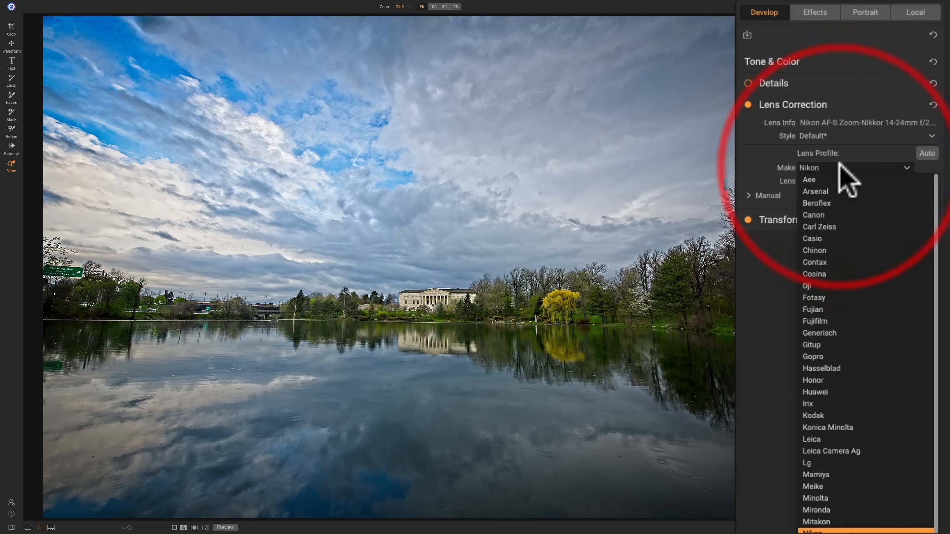
left_click(839, 164)
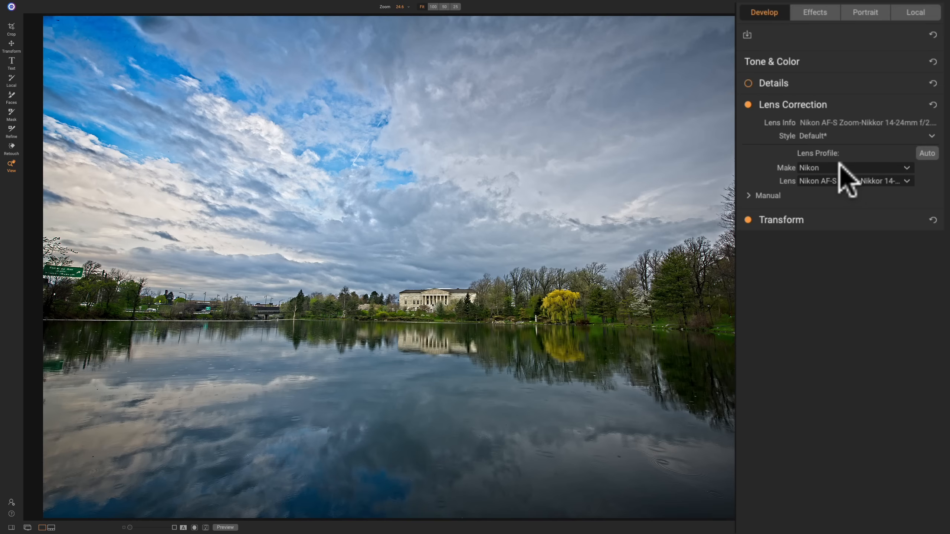
left_click(840, 165)
left_click(839, 164)
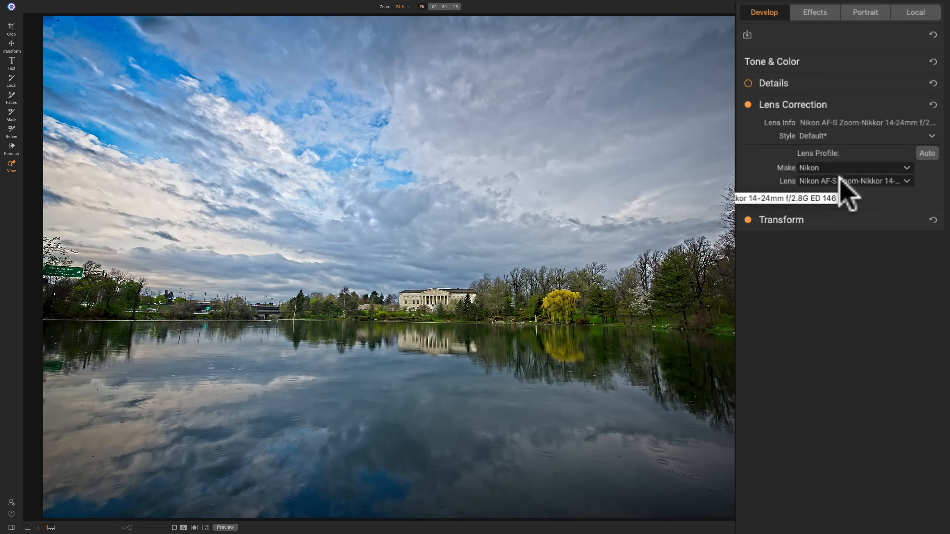
left_click(840, 178)
left_click(839, 178)
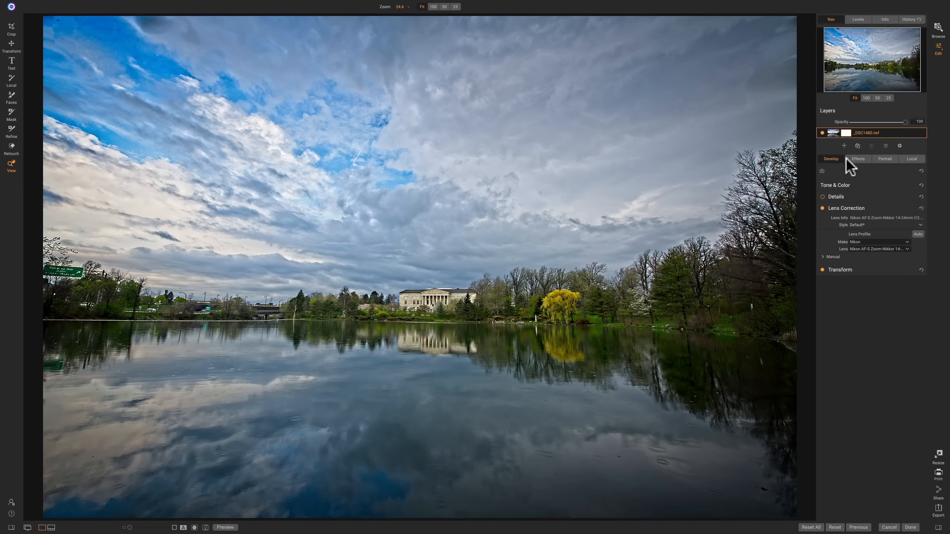
- Expand the Tone Enhancer filter in Effects and show its mask options
left_click(859, 158)
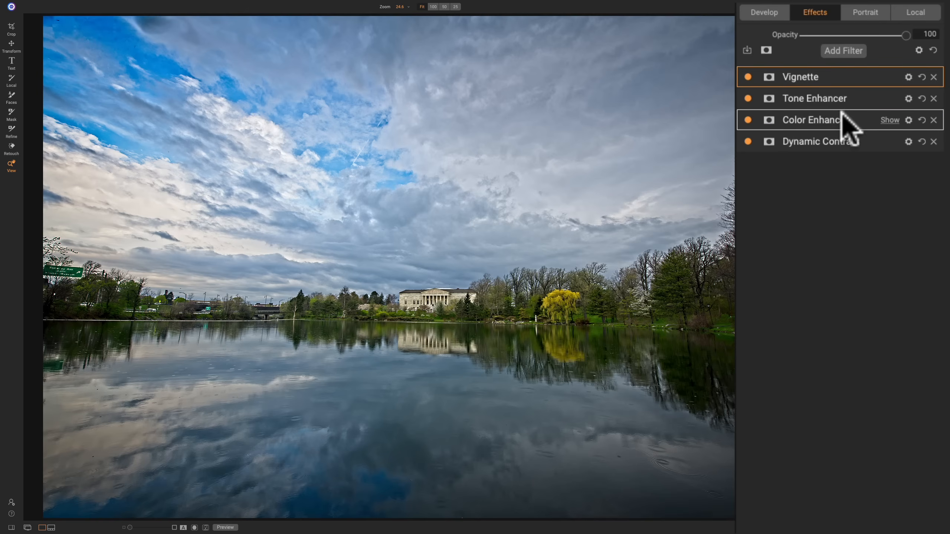
left_click(853, 95)
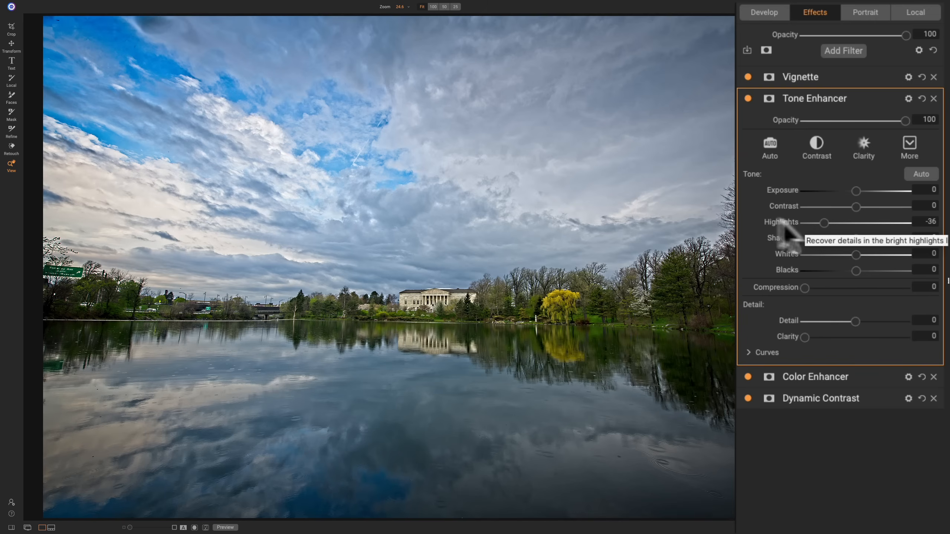
left_click(770, 98)
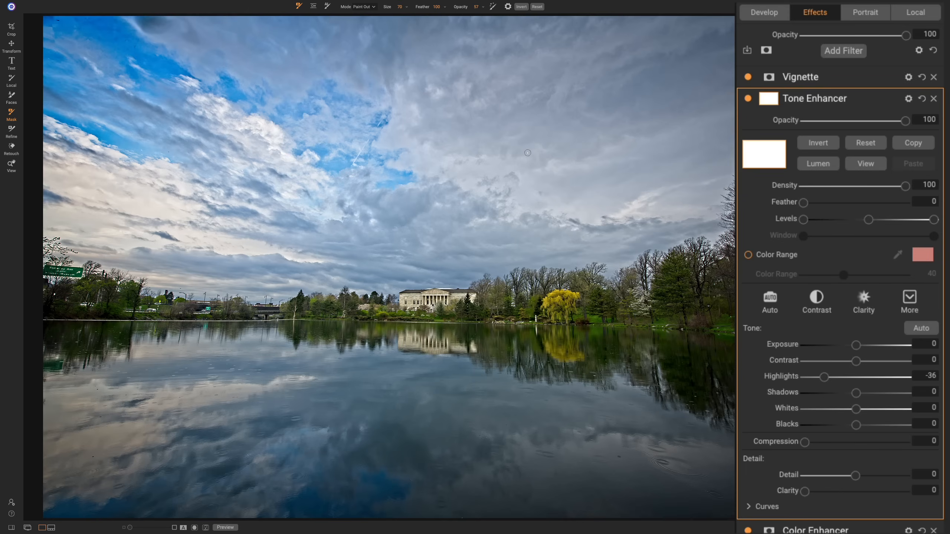
- Try a luminosity mask on the Tone Enhancer filter and clear it again
left_click(820, 164)
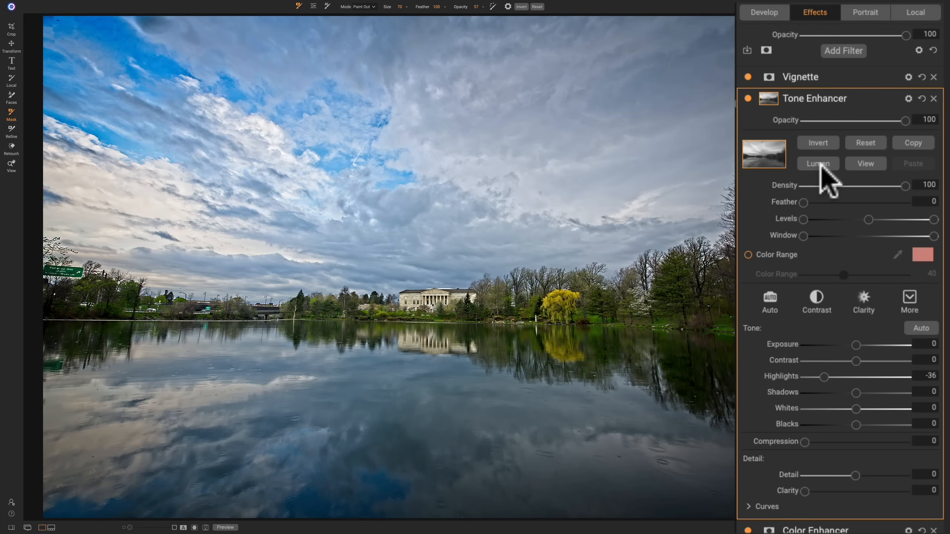
left_click(820, 165)
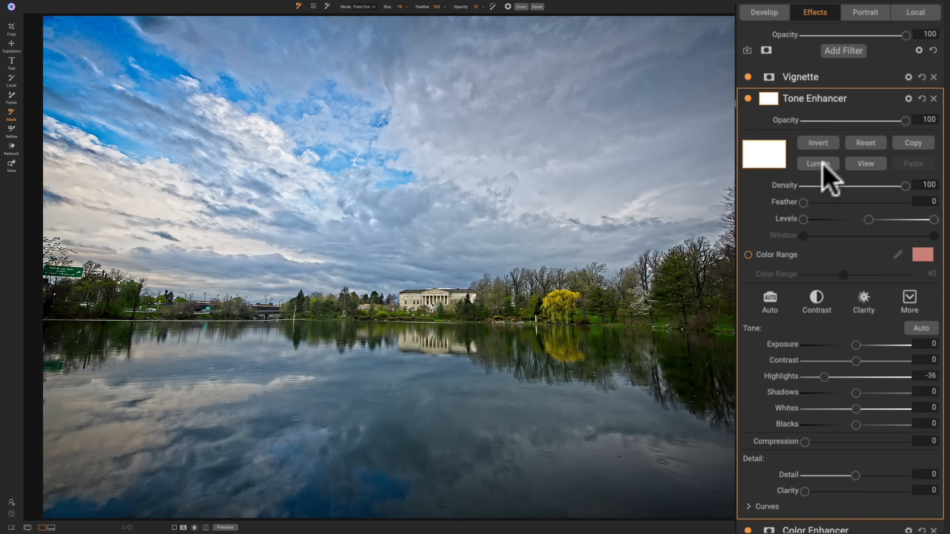
- Show the Tone Enhancer mask on the canvas, try a luminosity mask, reset it and return to the photo
left_click(867, 165)
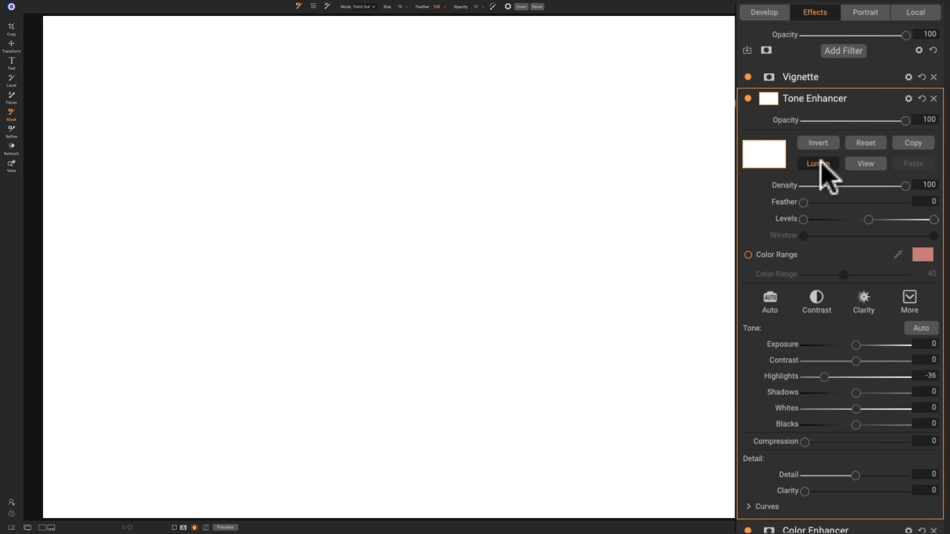
left_click(820, 164)
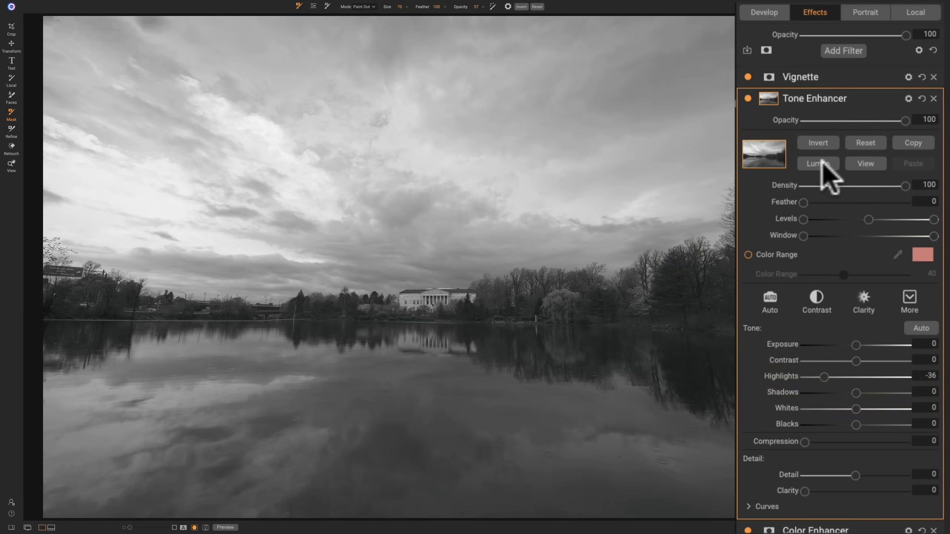
left_click(861, 144)
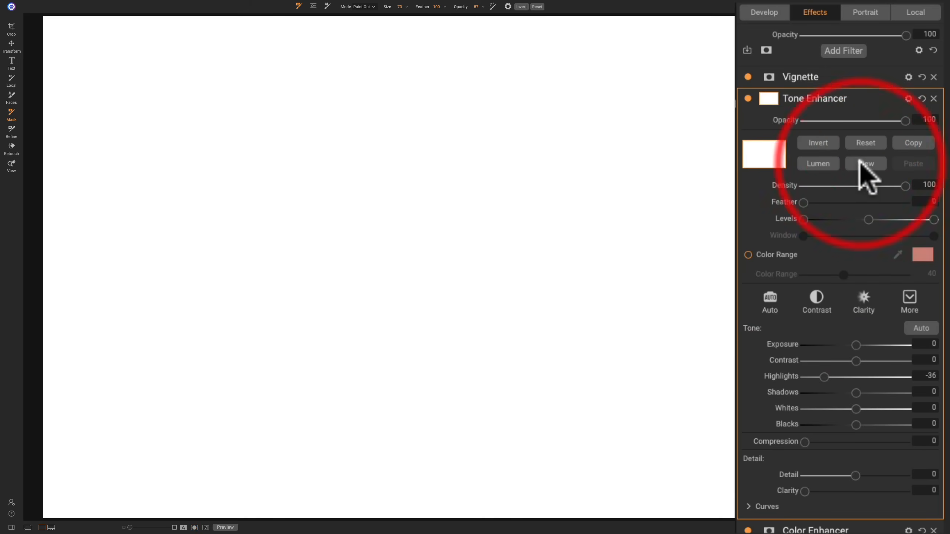
left_click(859, 165)
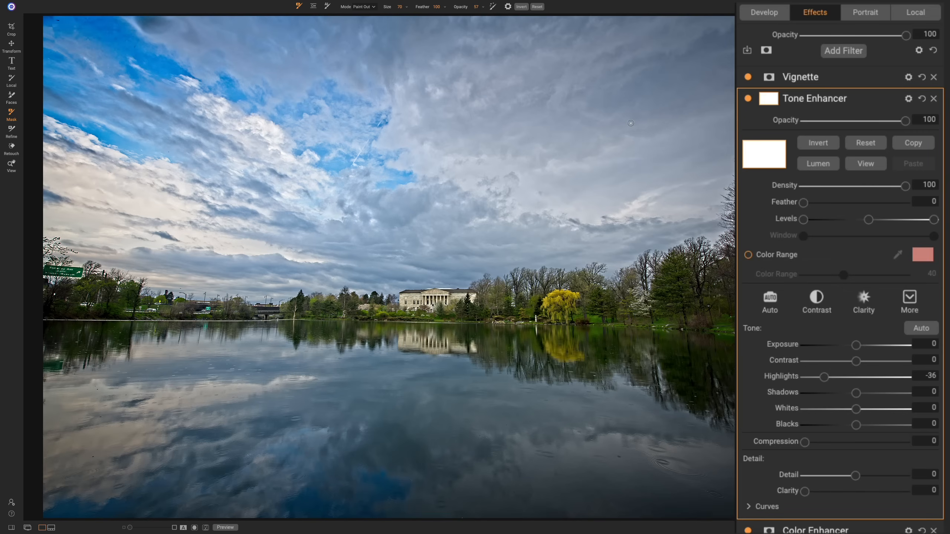
- Examine the Tone Enhancer filter's blending options and modes, keeping Normal, and collapse the filter
left_click(909, 98)
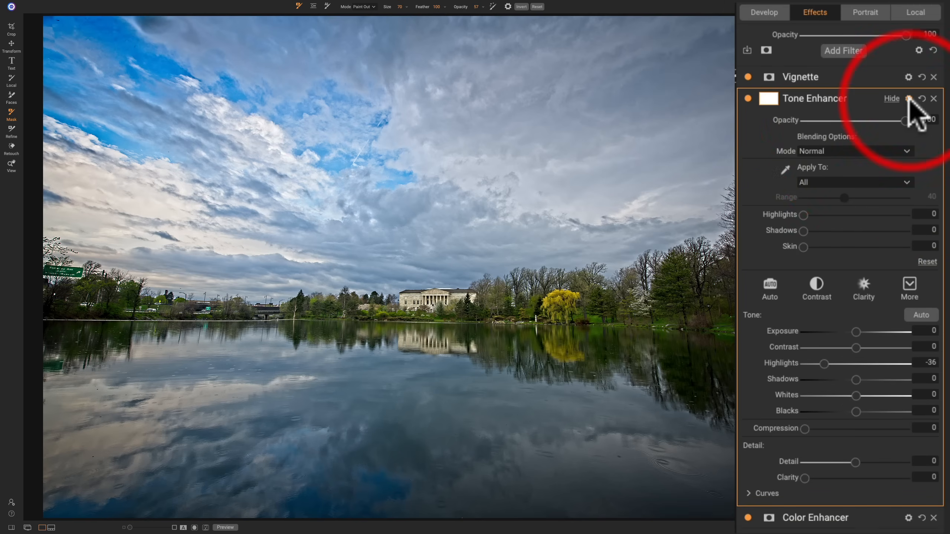
left_click(864, 151)
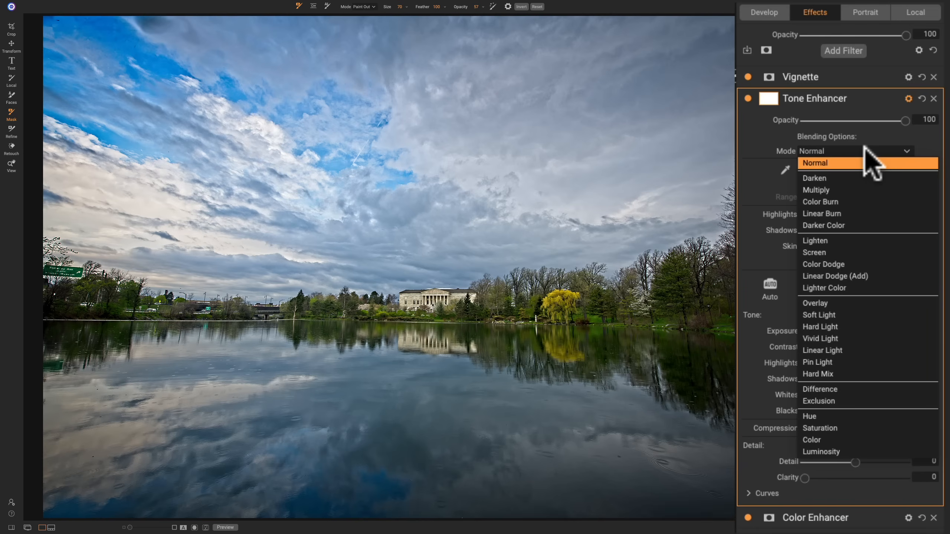
left_click(865, 149)
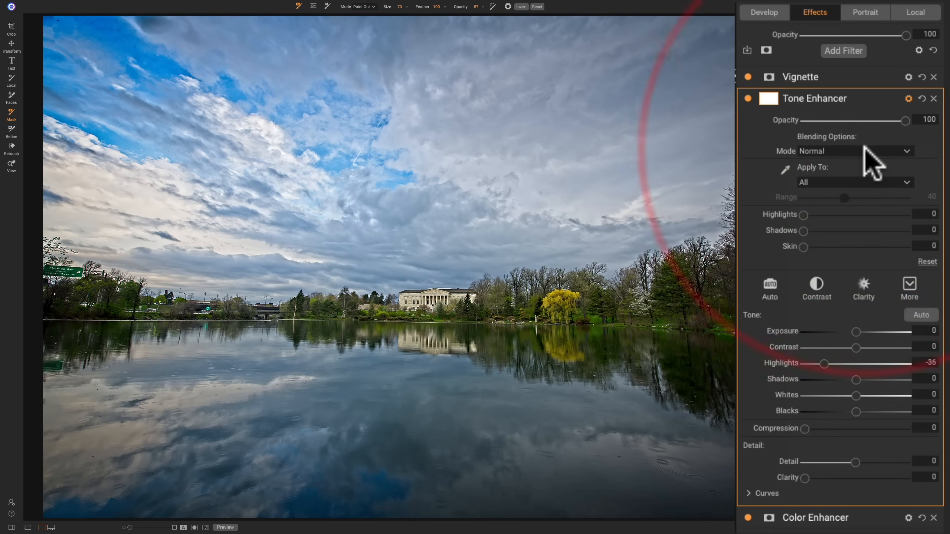
left_click(908, 98)
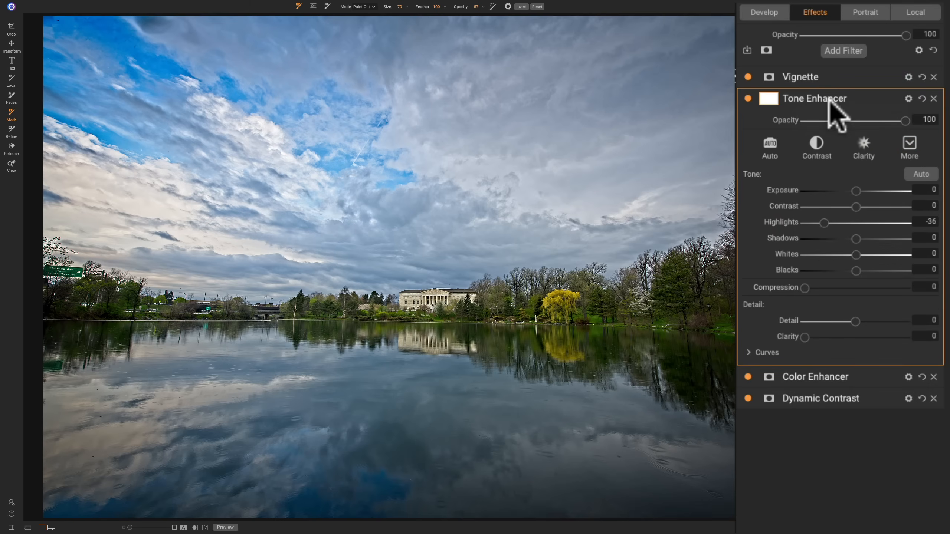
left_click(857, 98)
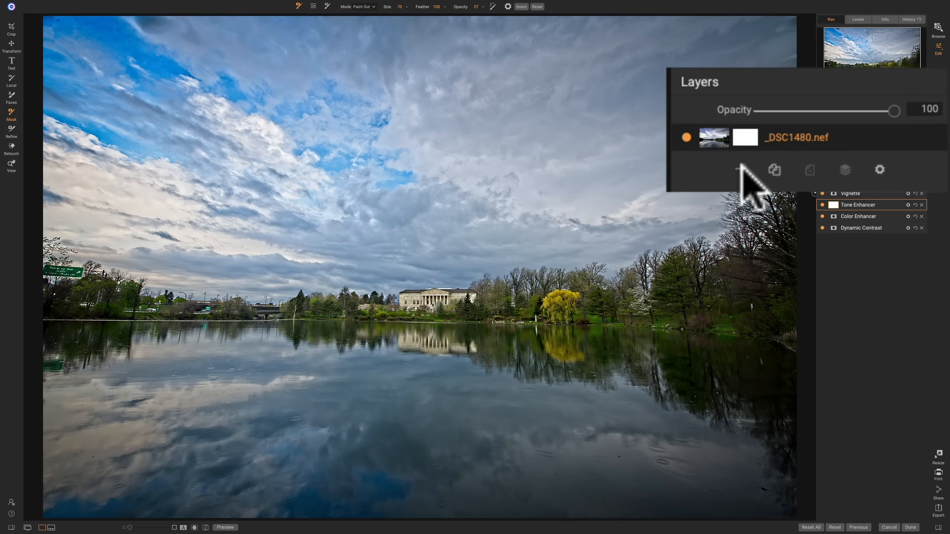
- Try to add a new layer to the _DSC1480.nef photo and cancel it
left_click(842, 146)
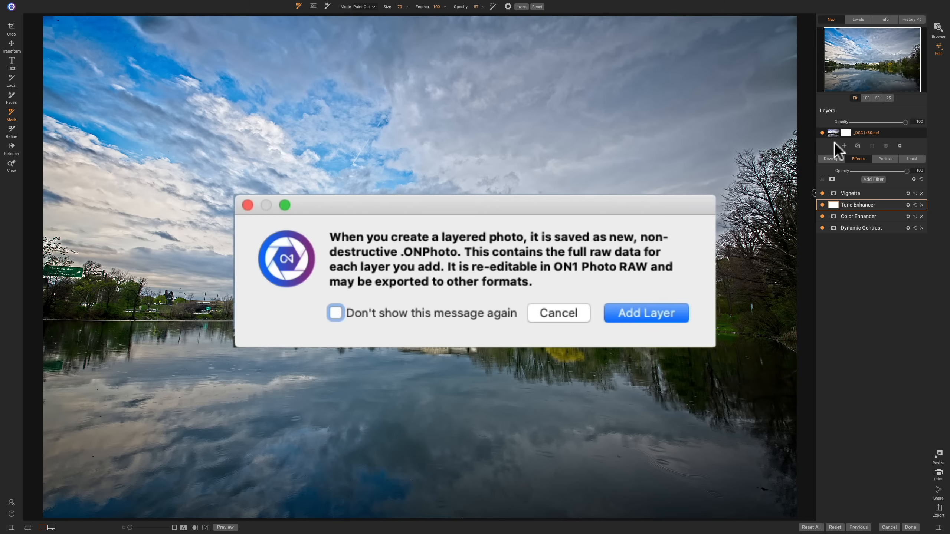
left_click(510, 287)
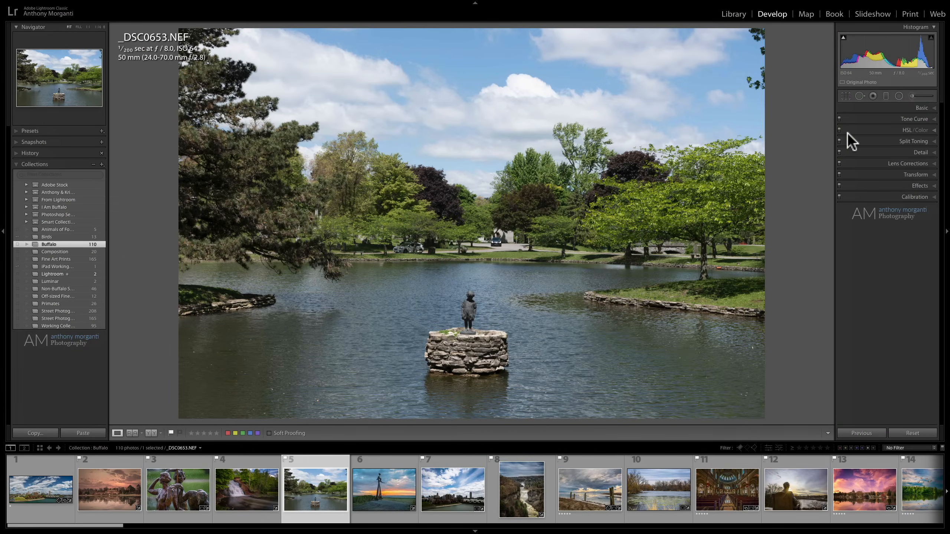
- Switch to Lightroom Classic and look through the Adjustment Brush, Radial Filter and Graduated Filter settings, returning to the brush
left_click(913, 97)
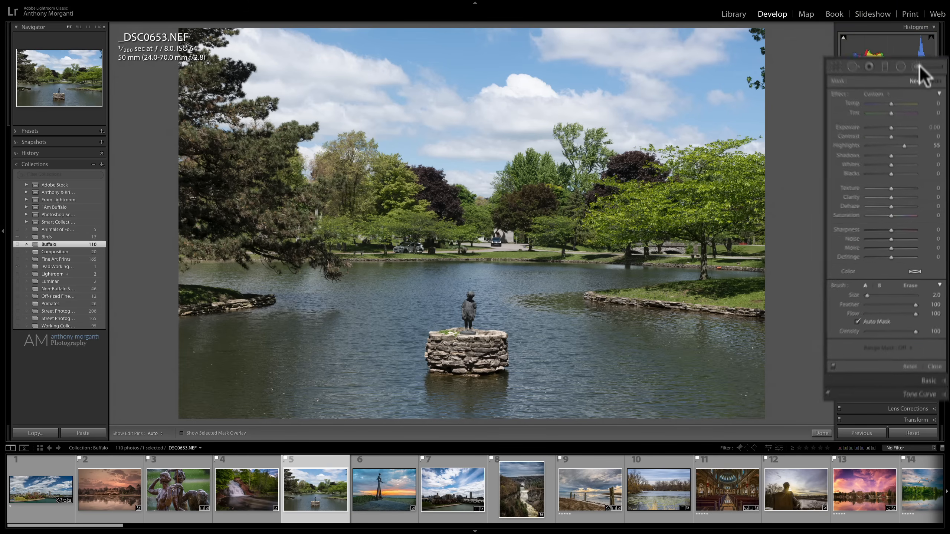
left_click(901, 73)
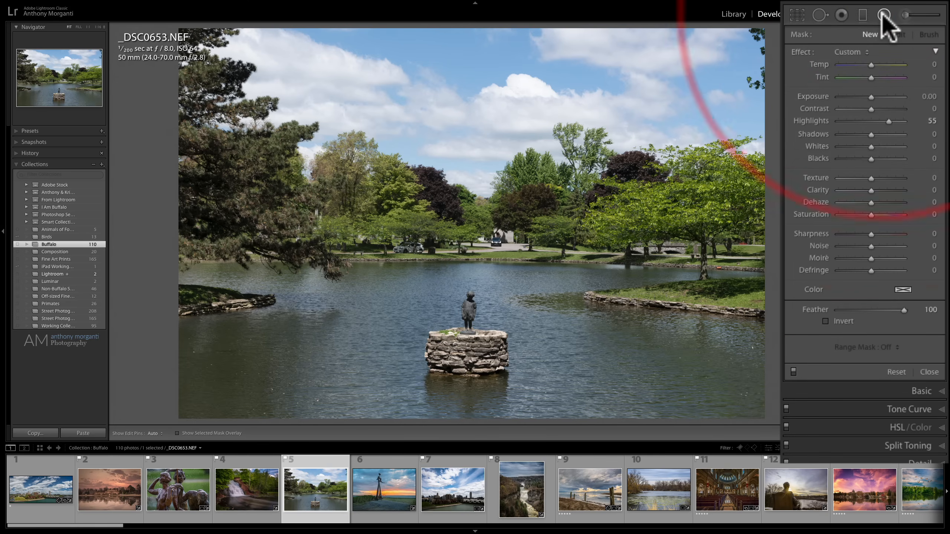
left_click(862, 17)
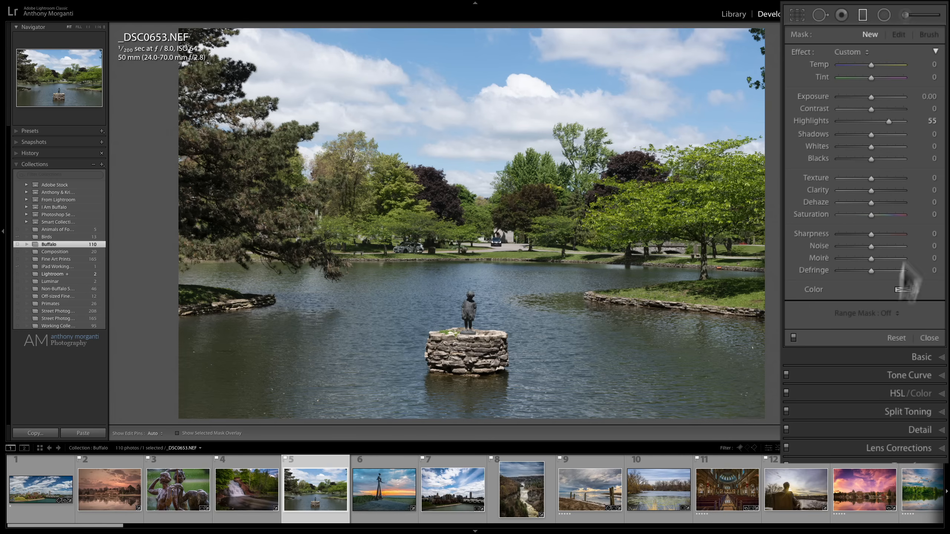
left_click(905, 15)
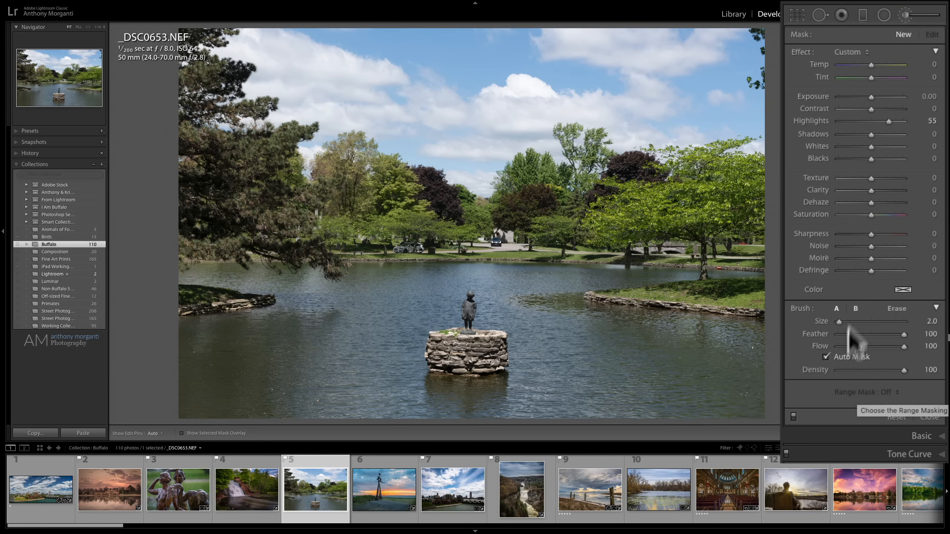
- Turn off Auto Mask, enlarge the Adjustment Brush to size 9.0 and paint a stroke across the clouds in the sky
left_click(825, 357)
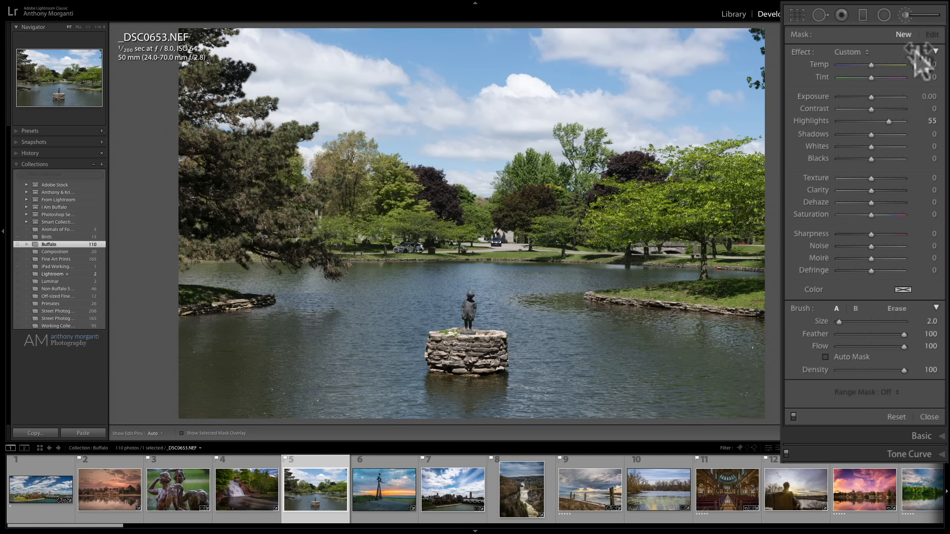
scroll(687, 113, "up", 7)
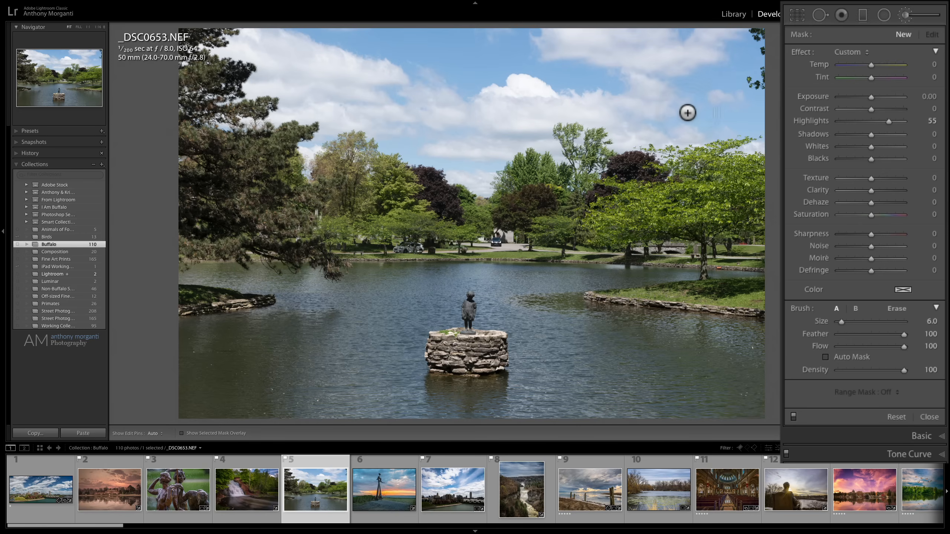
left_click_drag(504, 93, 618, 106)
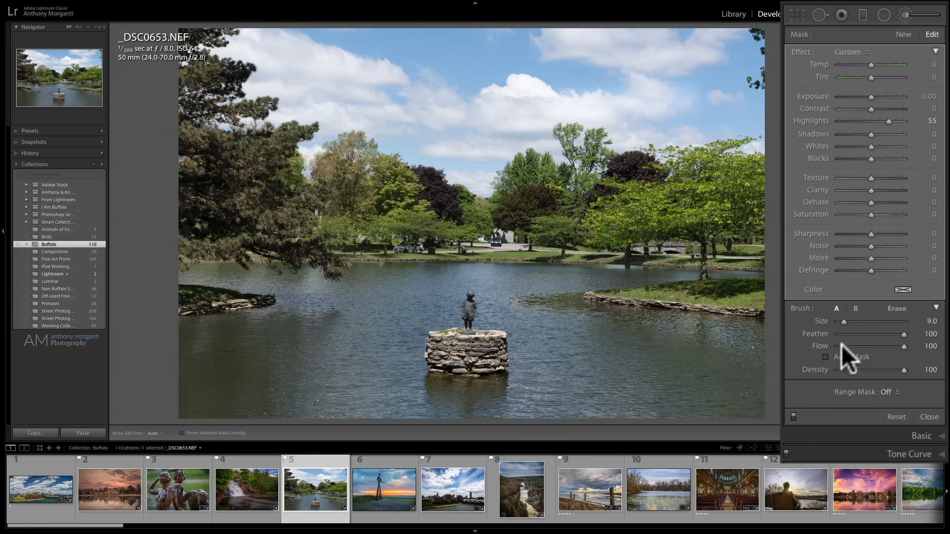
- Examine the Range Mask choices for the brushed area, such as Color and Luminance, keeping Off
left_click(891, 392)
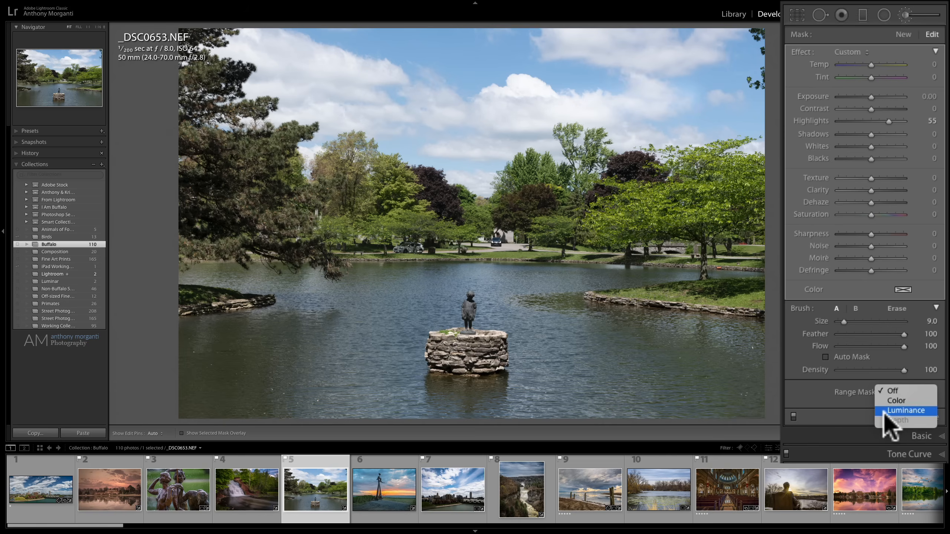
left_click(827, 396)
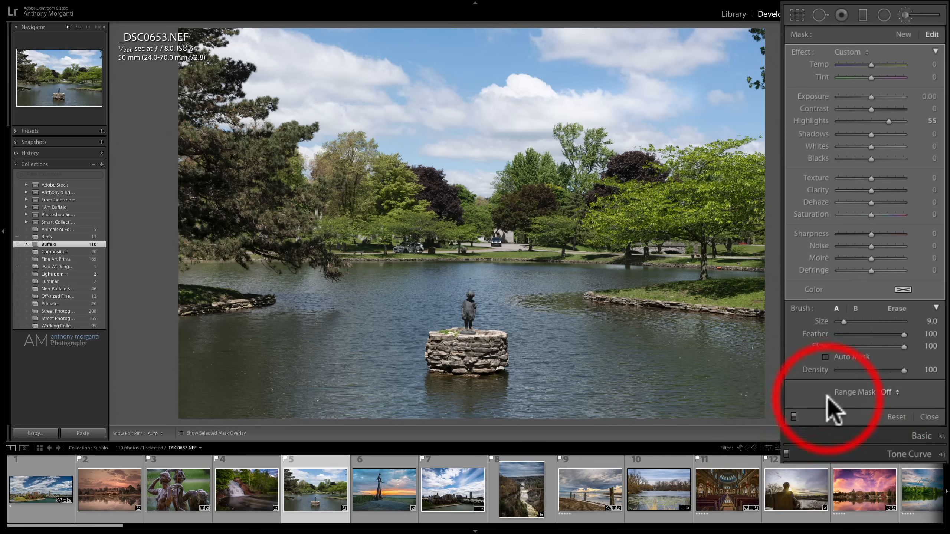
left_click(890, 392)
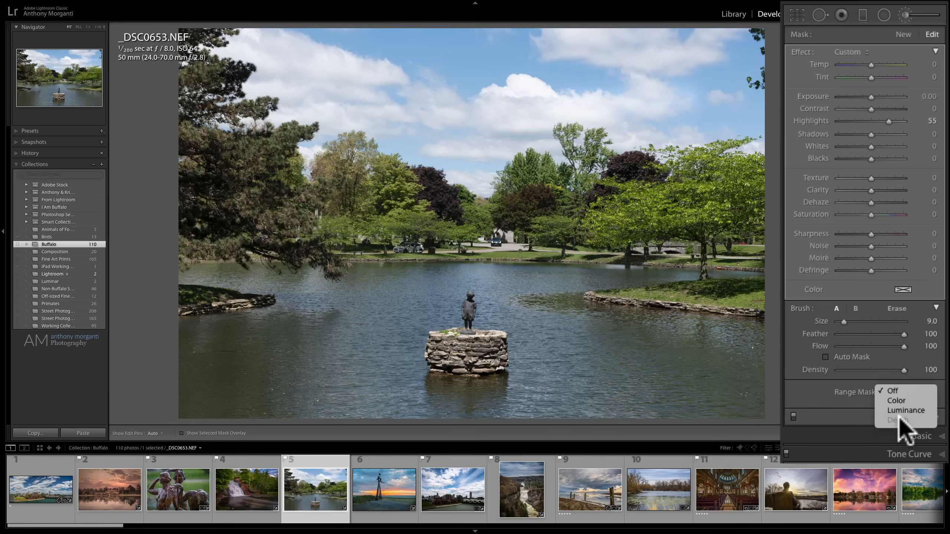
left_click(849, 400)
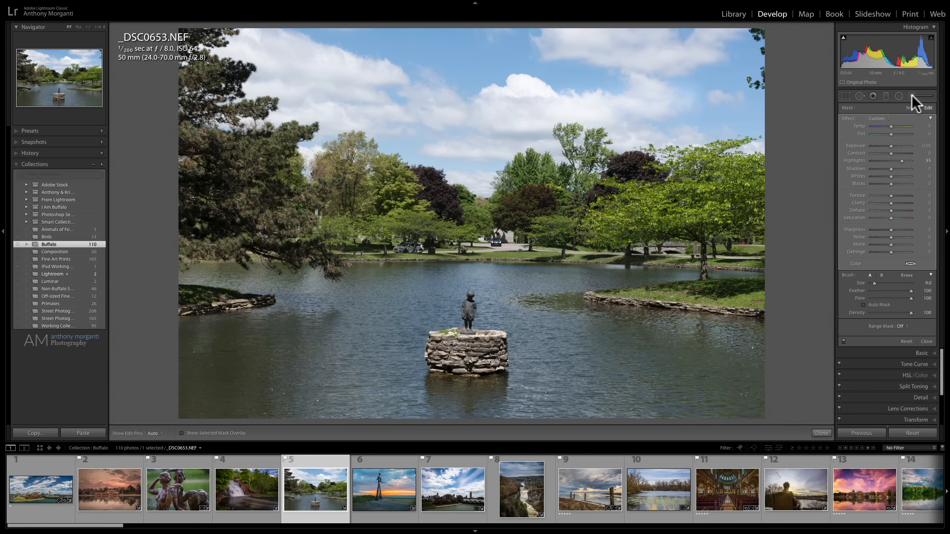
key("space")
left_click(689, 96)
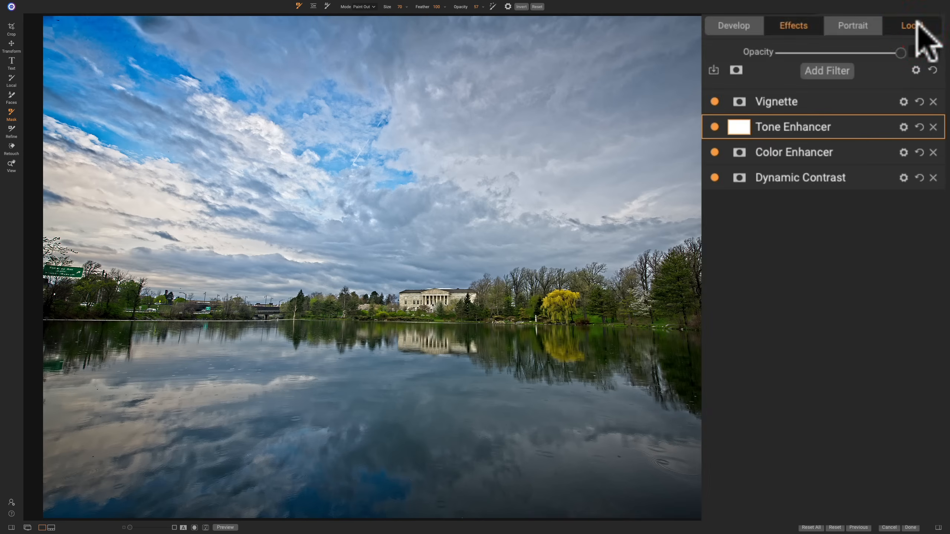
- Show ON1 Photo RAW's Local adjustments and compare them with Lightroom Classic's Adjustment Brush settings, closing the brush when done
left_click(916, 24)
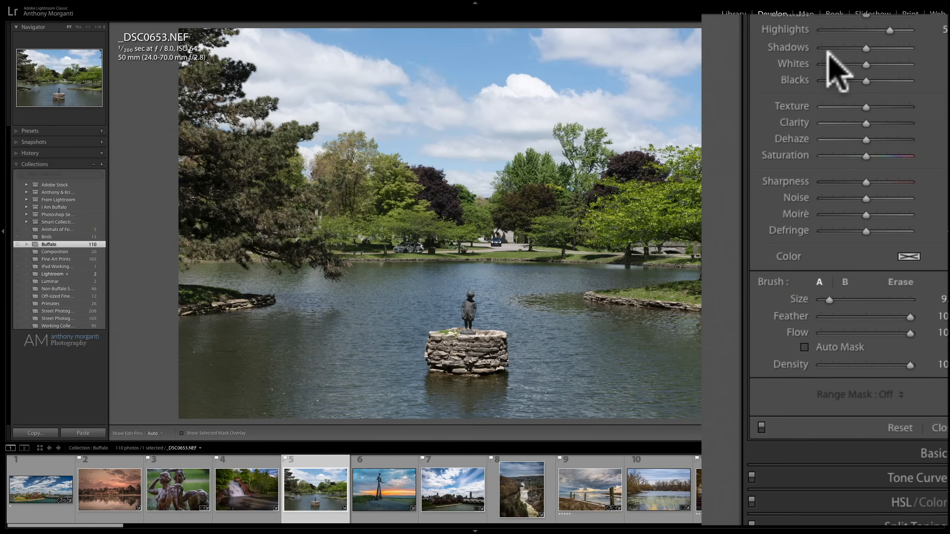
left_click_drag(874, 15, 887, 14)
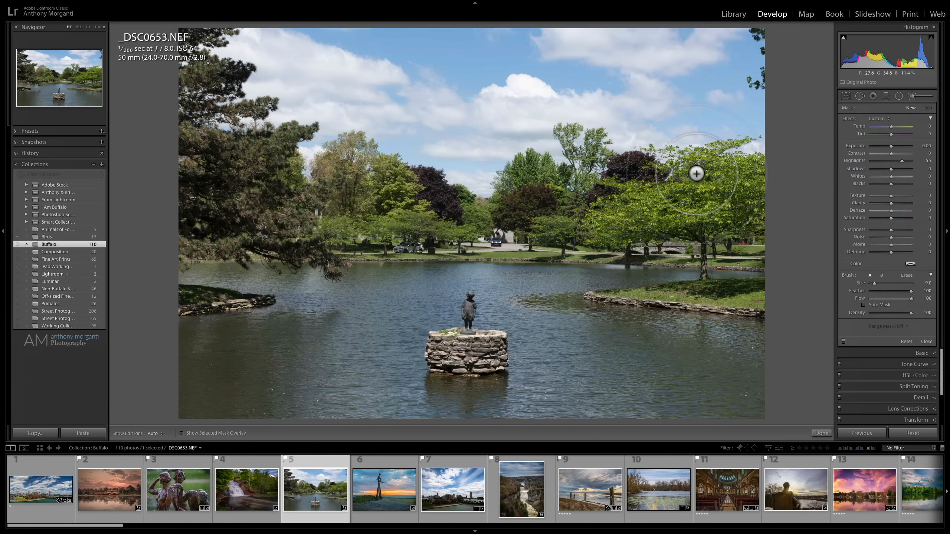
left_click(910, 96)
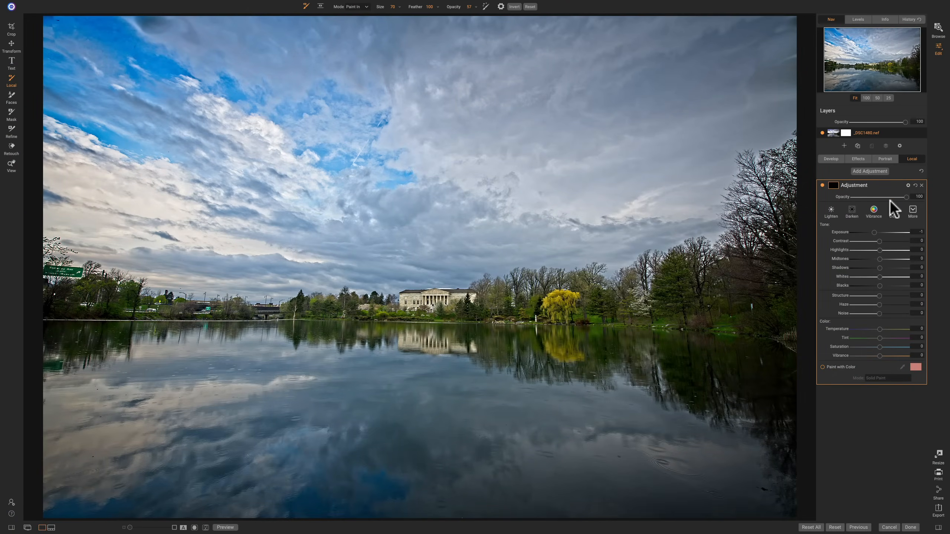
- Switch to ON1 Photo RAW and open the smiling woman's stock photo from the Misc folder for Portrait retouching
left_click(877, 184)
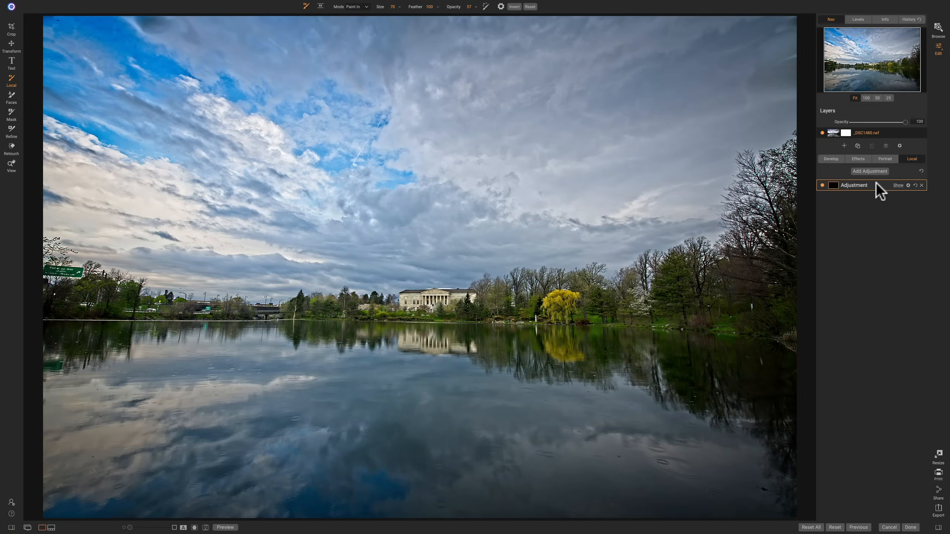
left_click(885, 159)
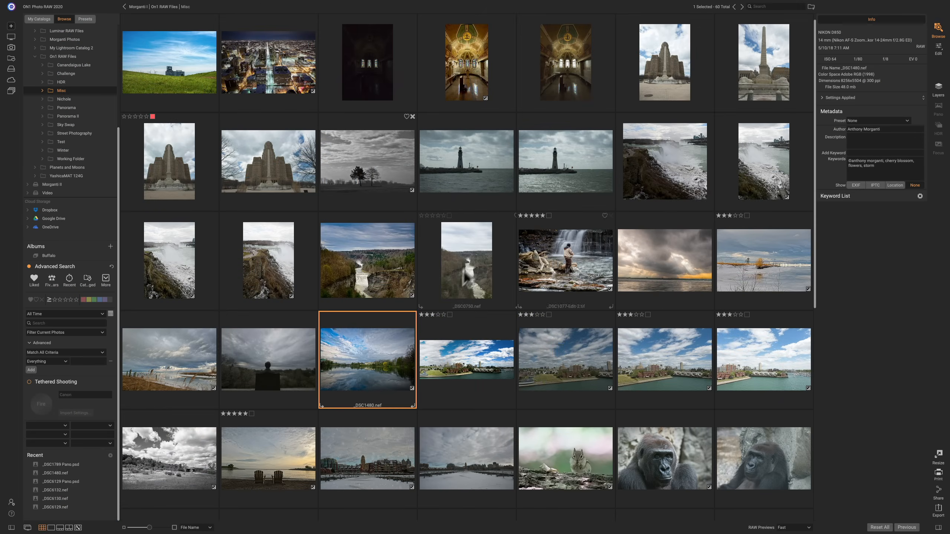
scroll(462, 282, "down", 10)
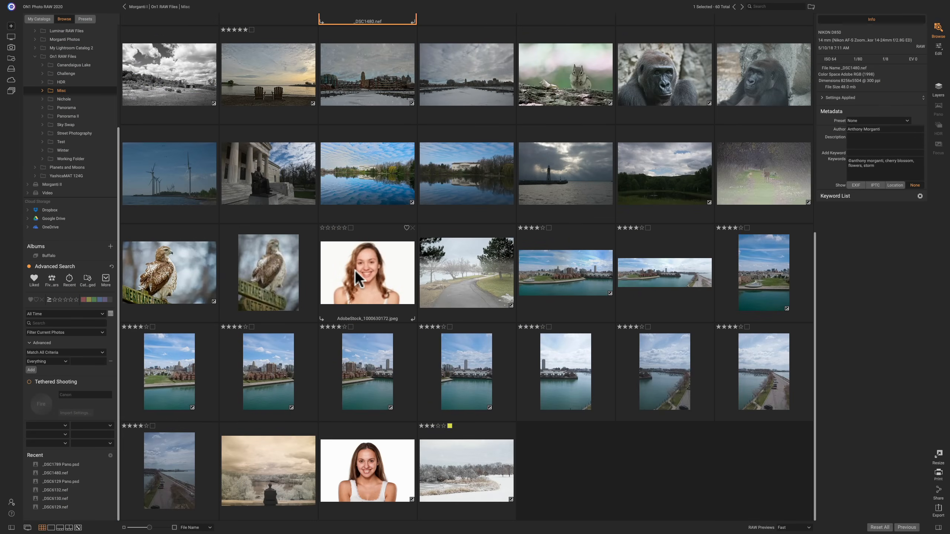
left_click(356, 271)
left_click(939, 49)
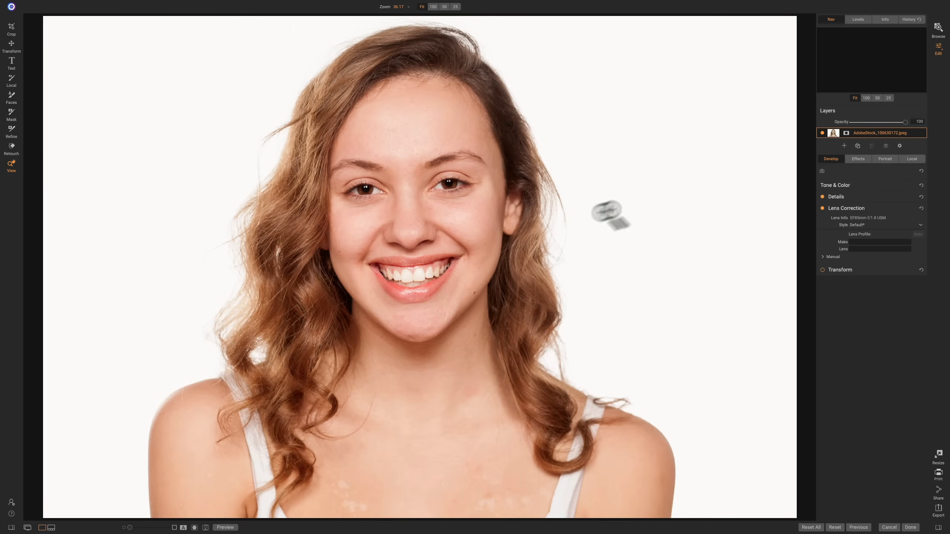
left_click(885, 160)
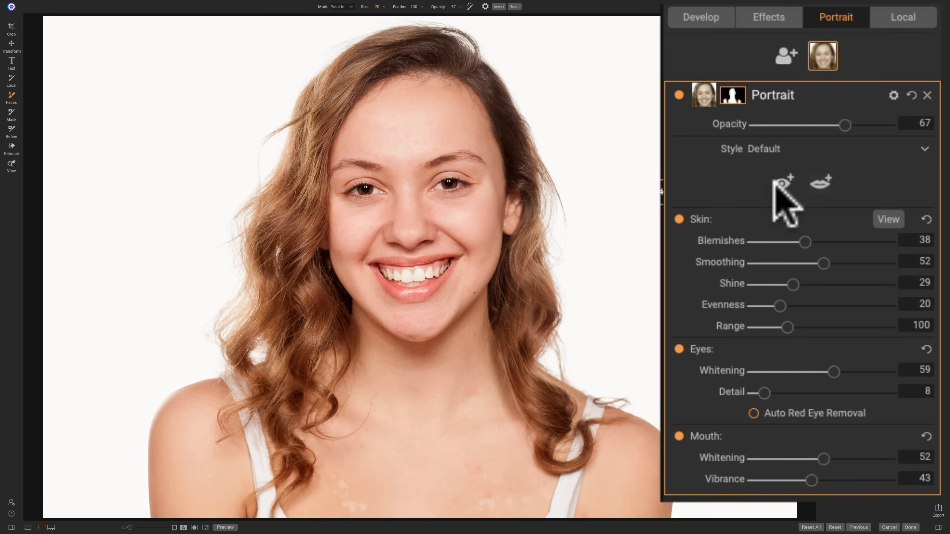
- Try the Portrait tools for adding eyes and adding a mouth on the woman's face
left_click(779, 181)
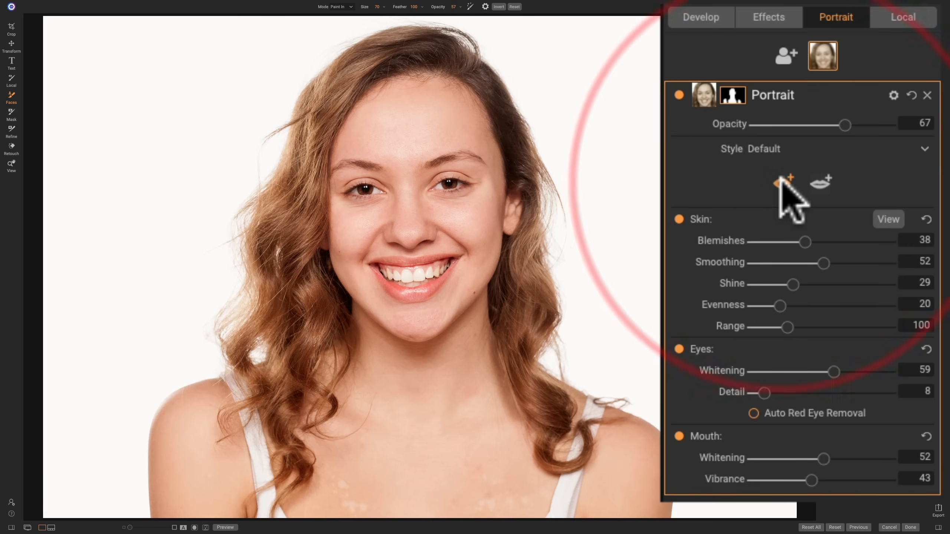
left_click(363, 189)
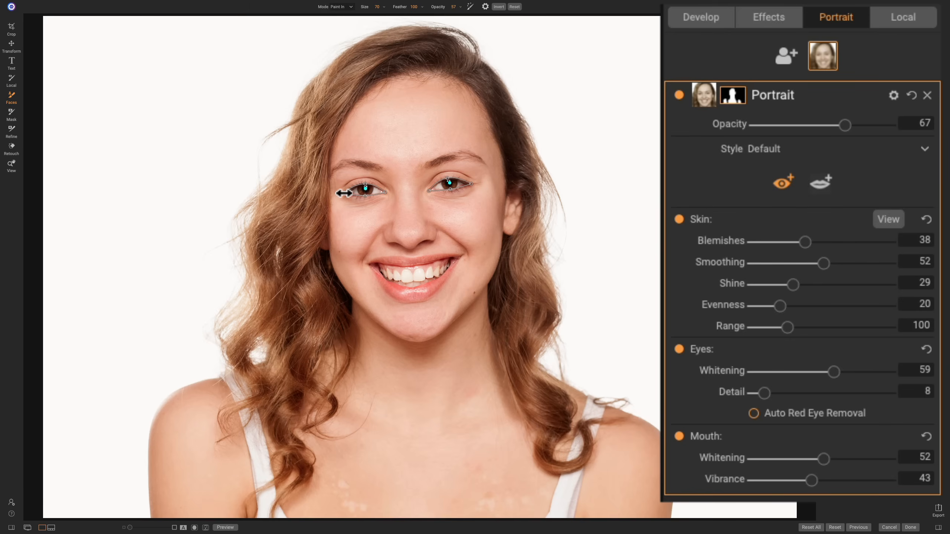
left_click(821, 182)
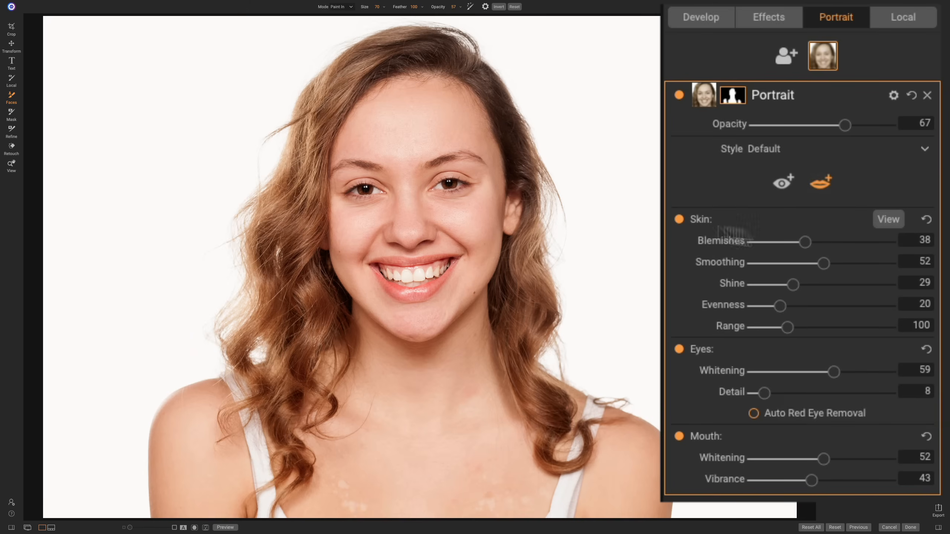
left_click(821, 183)
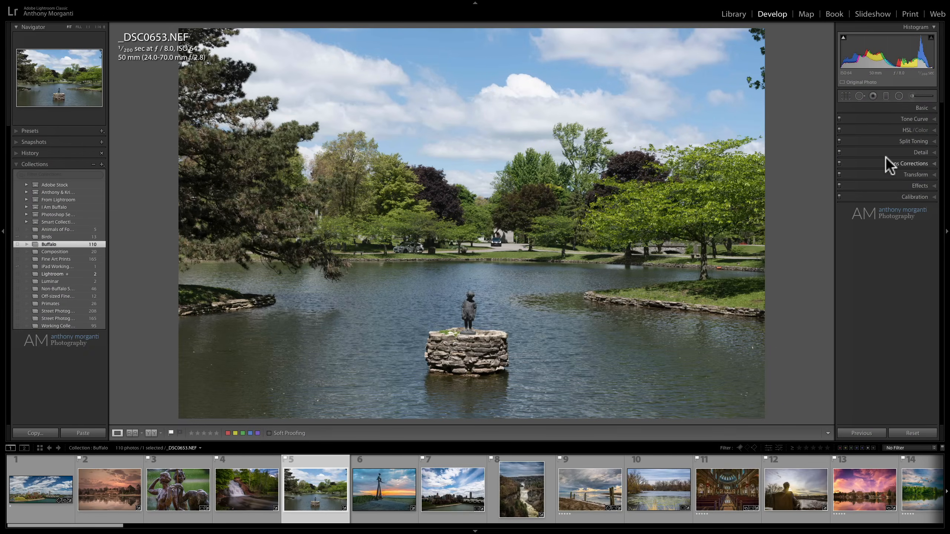
- Switch to Lightroom Classic and examine the Adjustment Brush effect presets, such as Iris Enhance, Soften Skin and Teeth Whitening
left_click(911, 96)
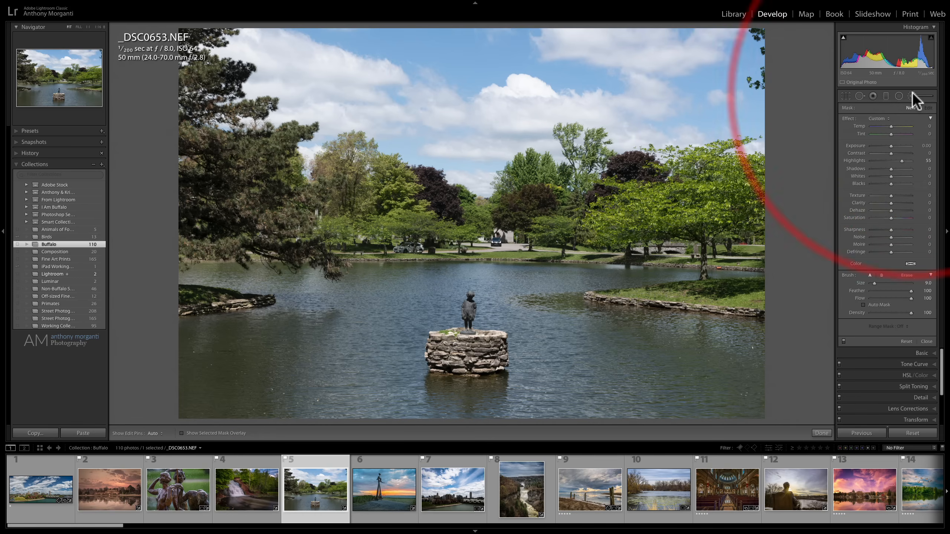
left_click(879, 119)
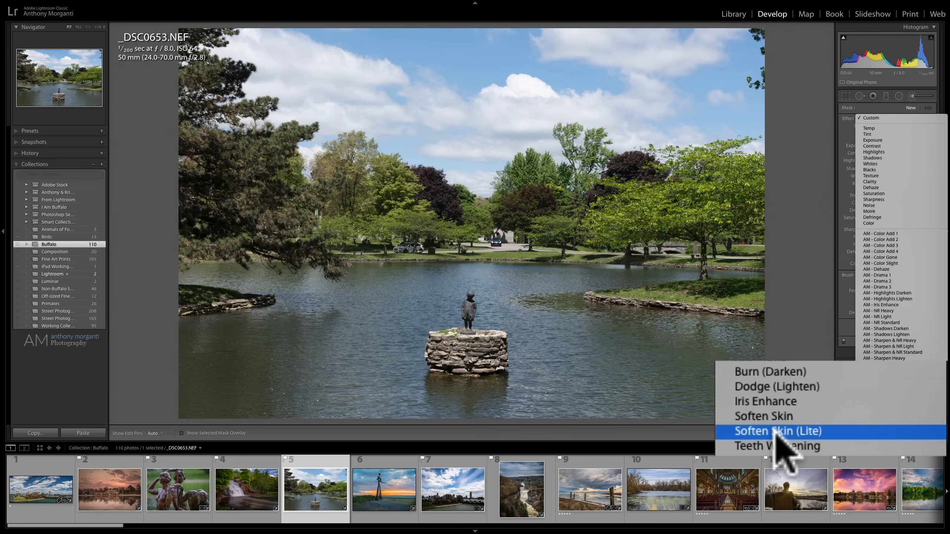
left_click(911, 95)
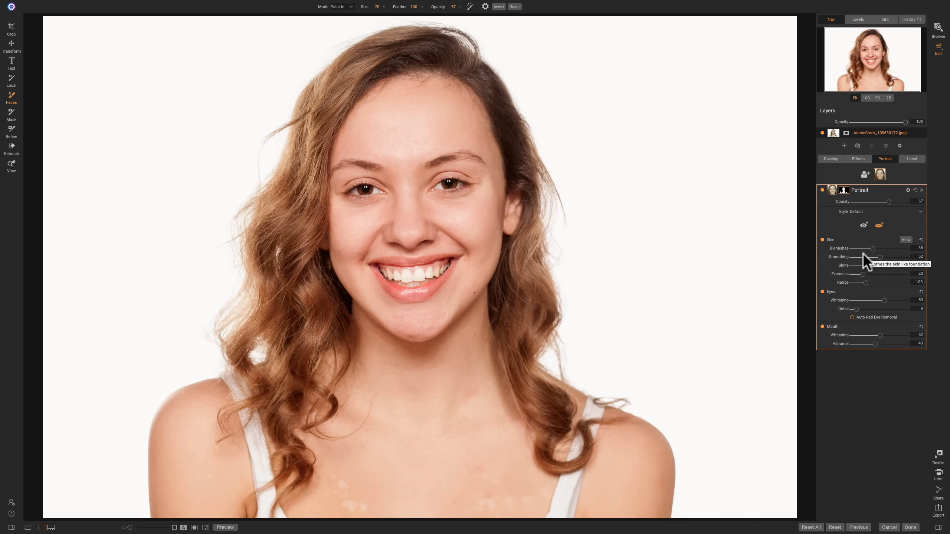
- Return to ON1 Photo RAW, collapse the Portrait adjustment, show the Develop settings and enable soft proofing for the portrait
left_click(867, 191)
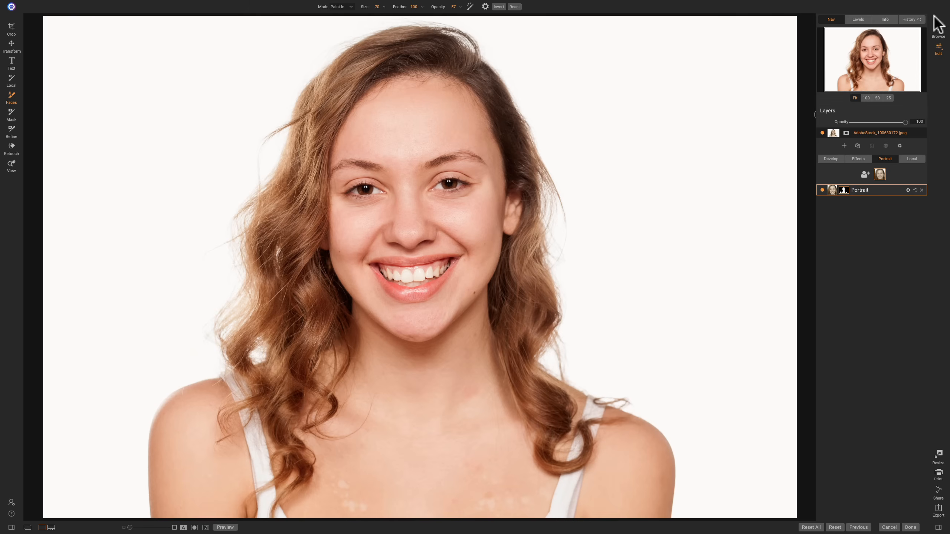
left_click(832, 159)
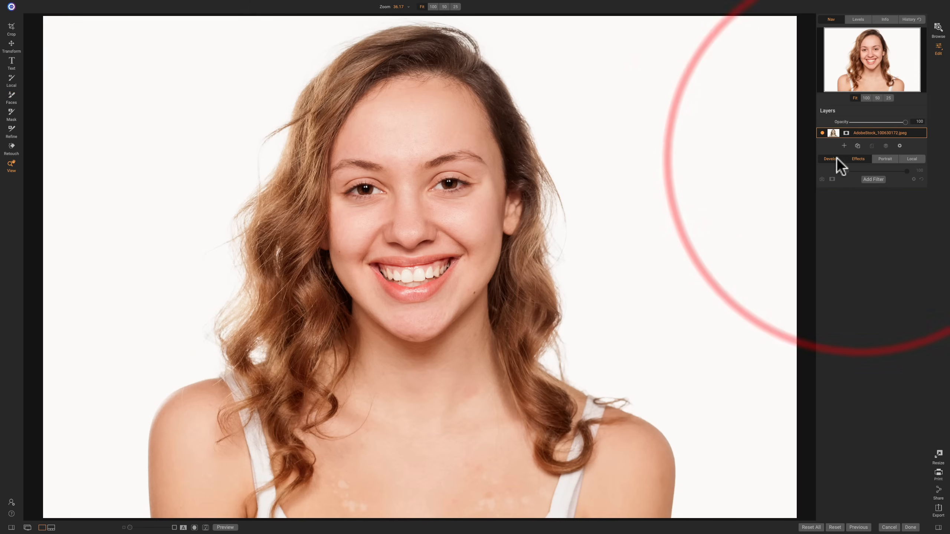
mouse_move(119, 3)
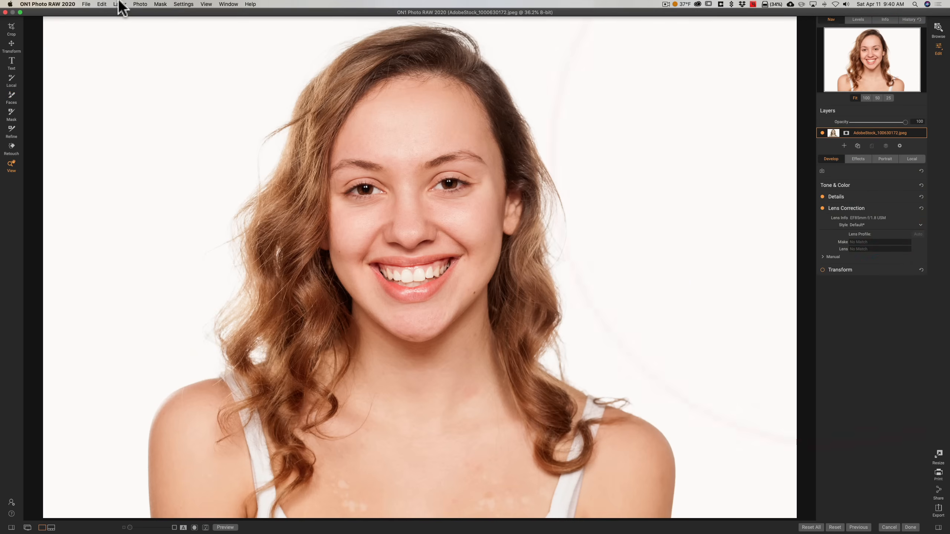
left_click(206, 4)
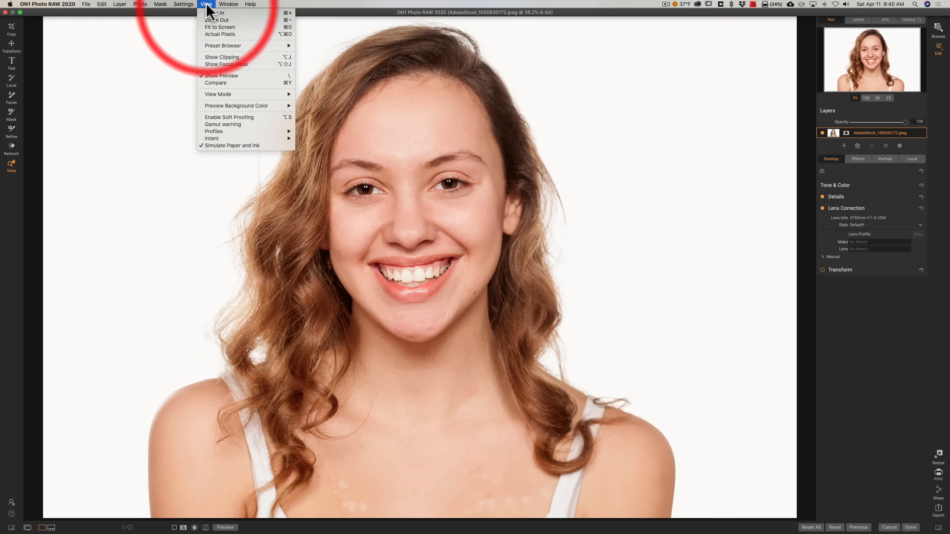
left_click(235, 123)
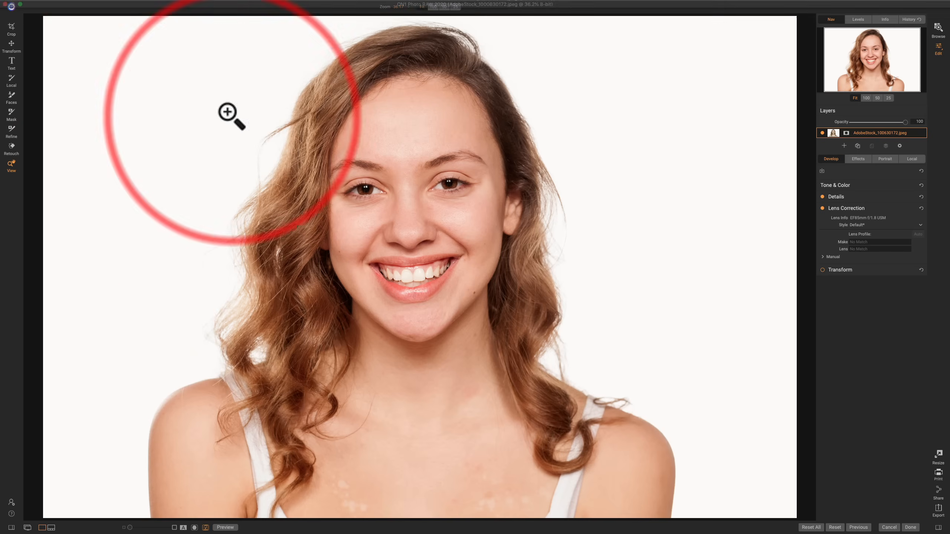
- Examine the soft-proofing color profiles, such as Adobe RGB (1998) and ProPhoto RGB, keeping sRGB IEC61966-2.1
mouse_move(219, 3)
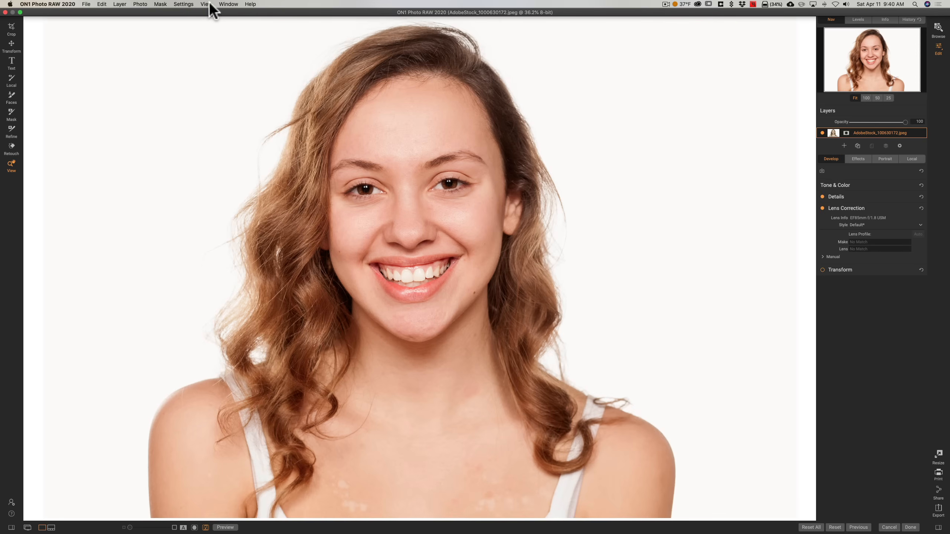
left_click(208, 4)
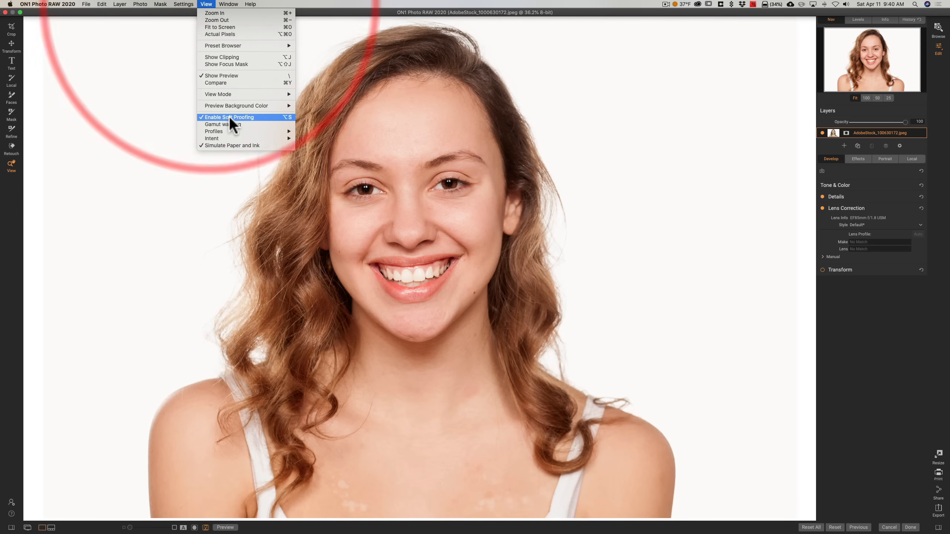
mouse_move(271, 132)
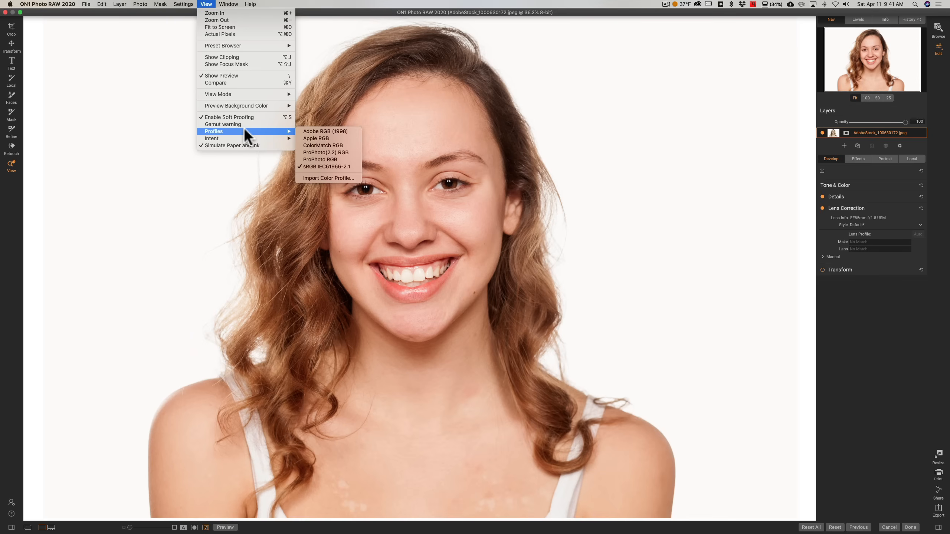
left_click(317, 4)
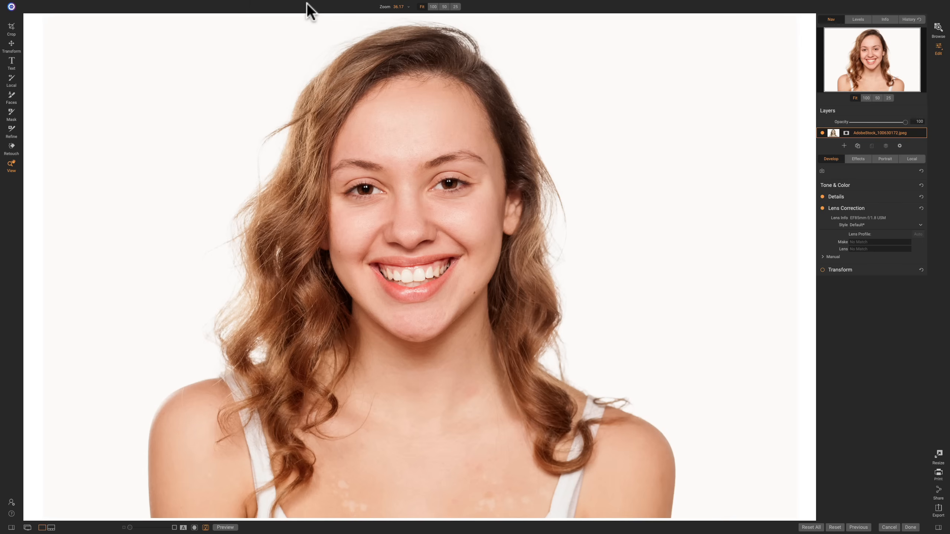
- Turn off soft proofing and open the export settings for the portrait
mouse_move(206, 1)
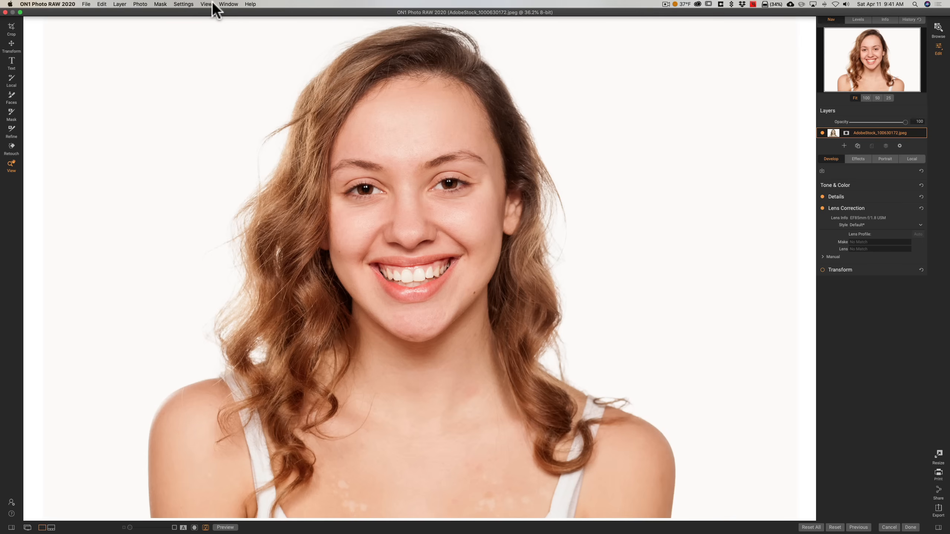
left_click(206, 4)
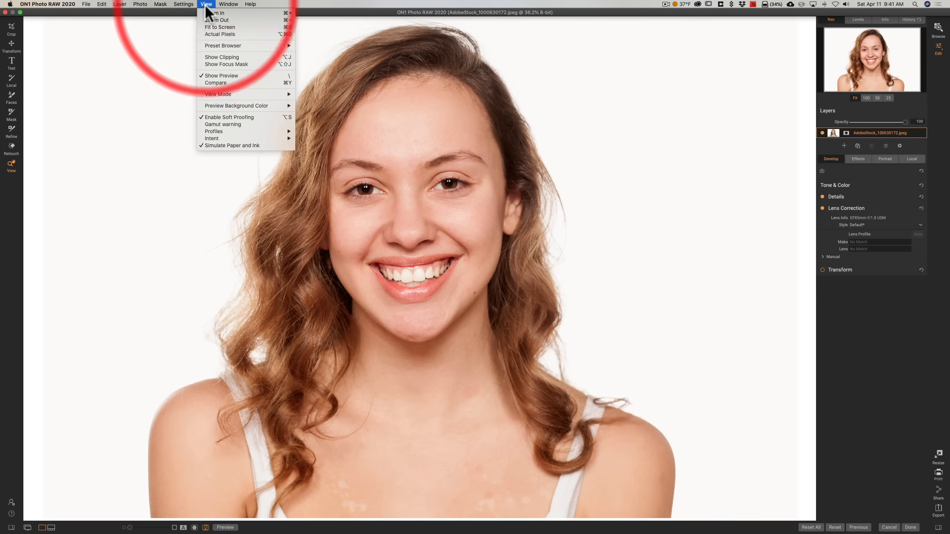
left_click(234, 118)
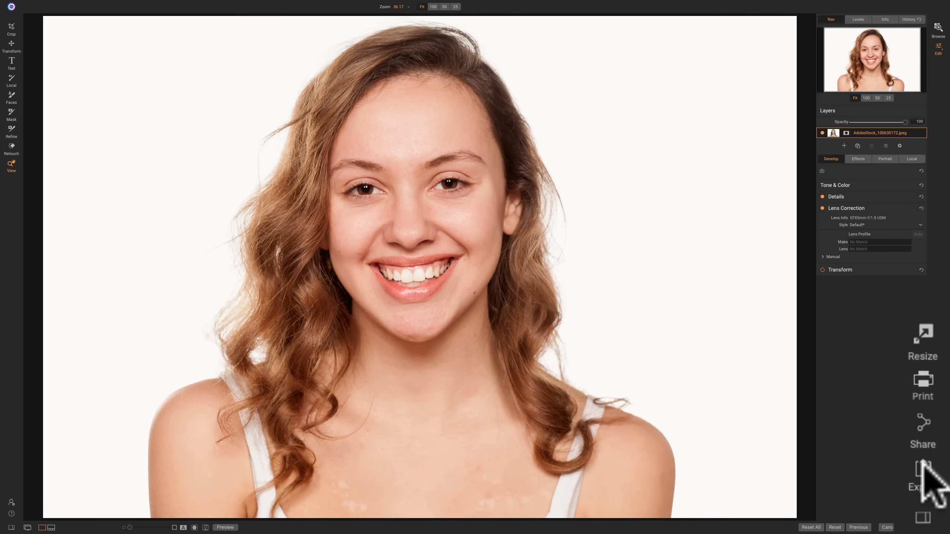
left_click(937, 507)
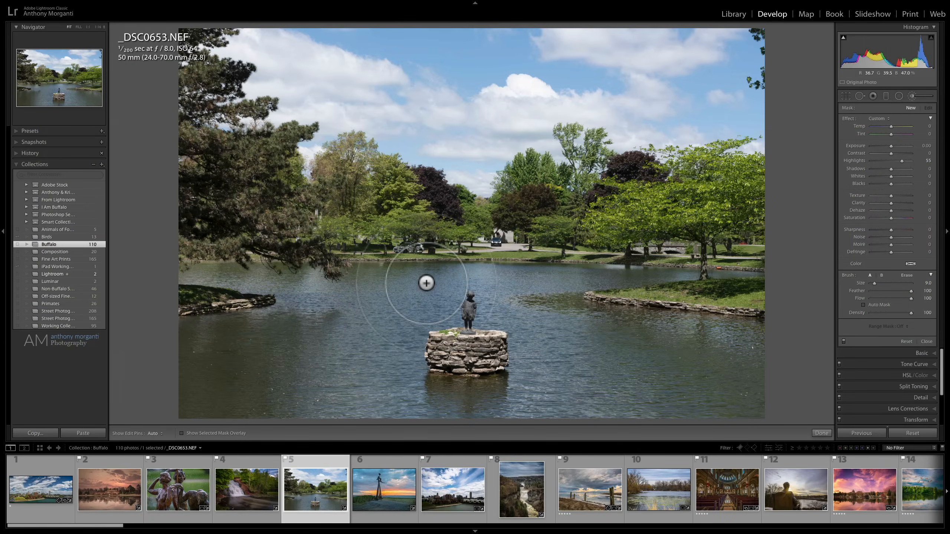
- Open Lightroom Classic's export settings for the lake photo and examine the image format and color space choices, keeping JPEG and sRGB
key("super+shift+e")
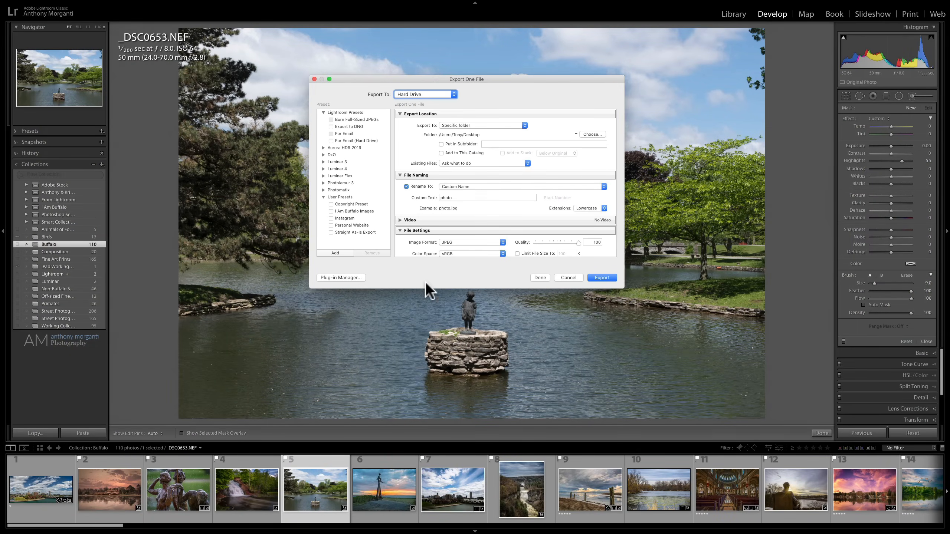
scroll(453, 191, "down", 3)
scroll(451, 183, "up", 3)
scroll(477, 148, "down", 1)
scroll(477, 171, "down", 5)
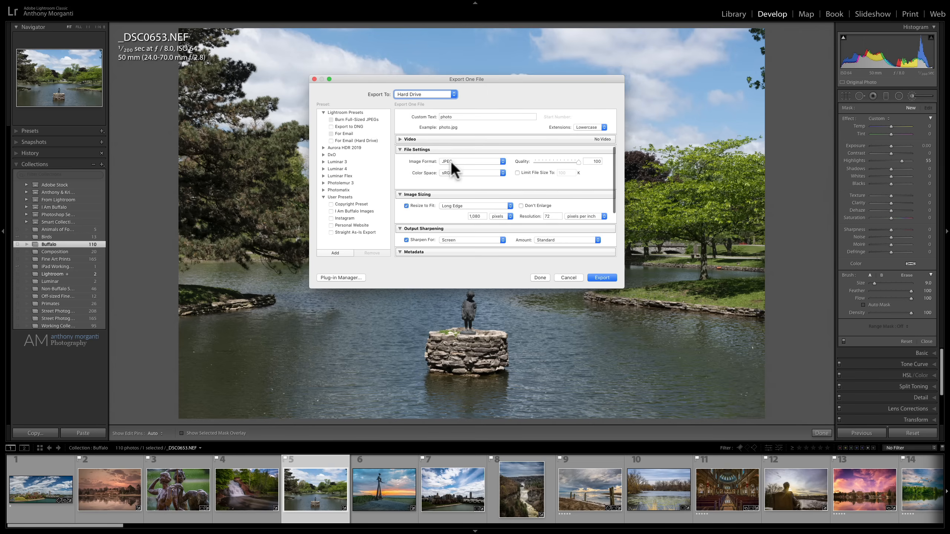
left_click(454, 161)
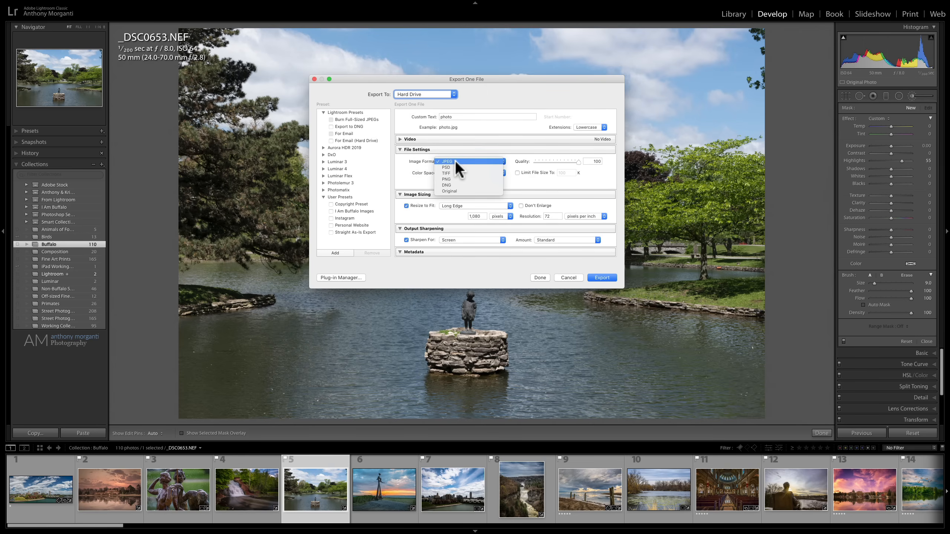
left_click(455, 161)
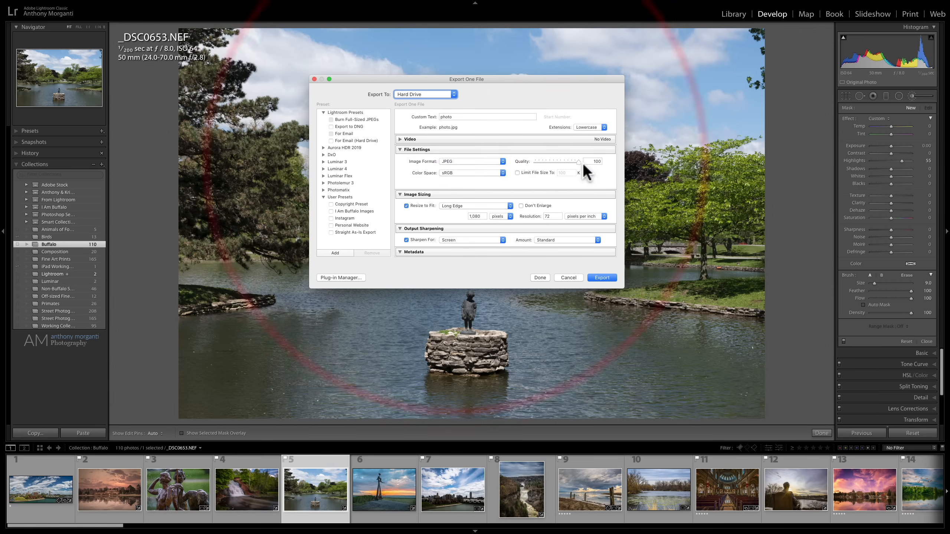
left_click(504, 172)
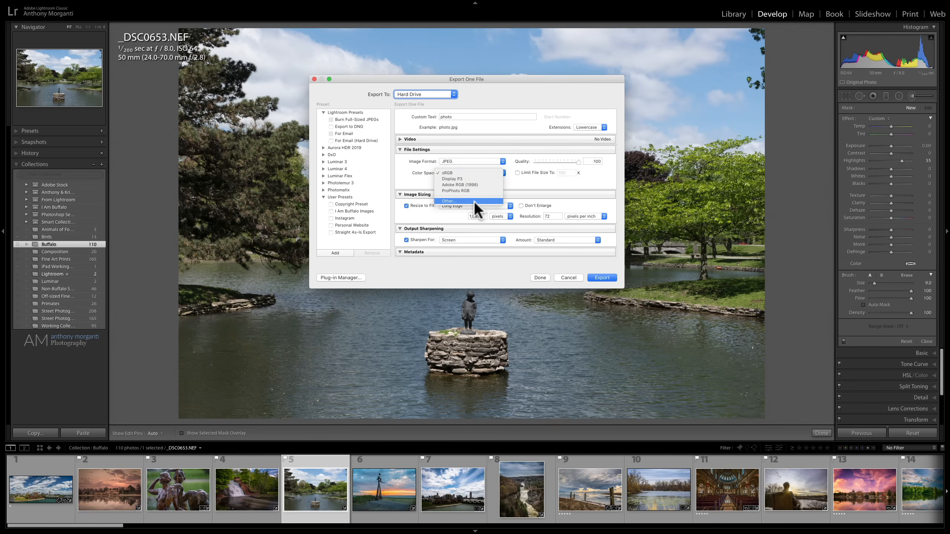
left_click(527, 177)
- Review the export's sizing, sharpening, metadata, watermark and After Export options, keeping Do nothing, and cancel the export
scroll(524, 181, "down", 2)
scroll(497, 190, "down", 2)
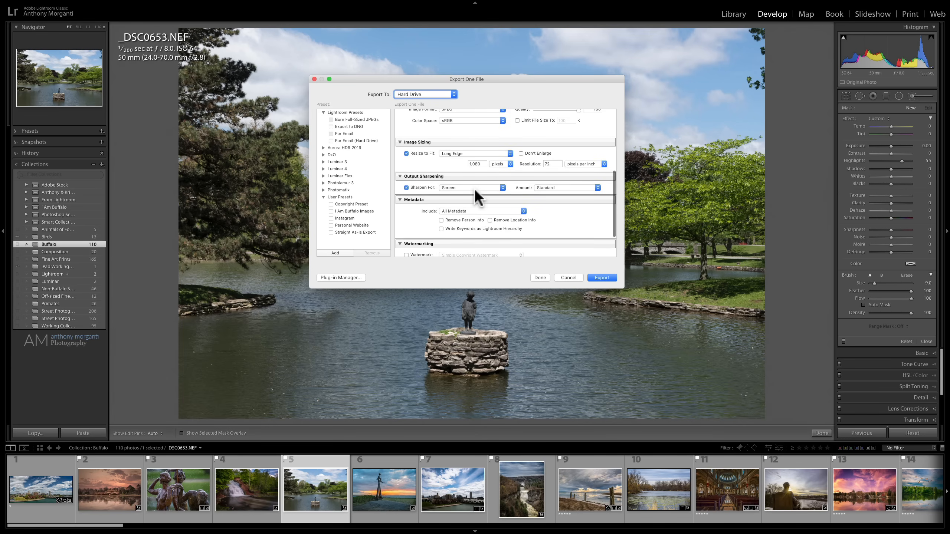
scroll(474, 188, "down", 3)
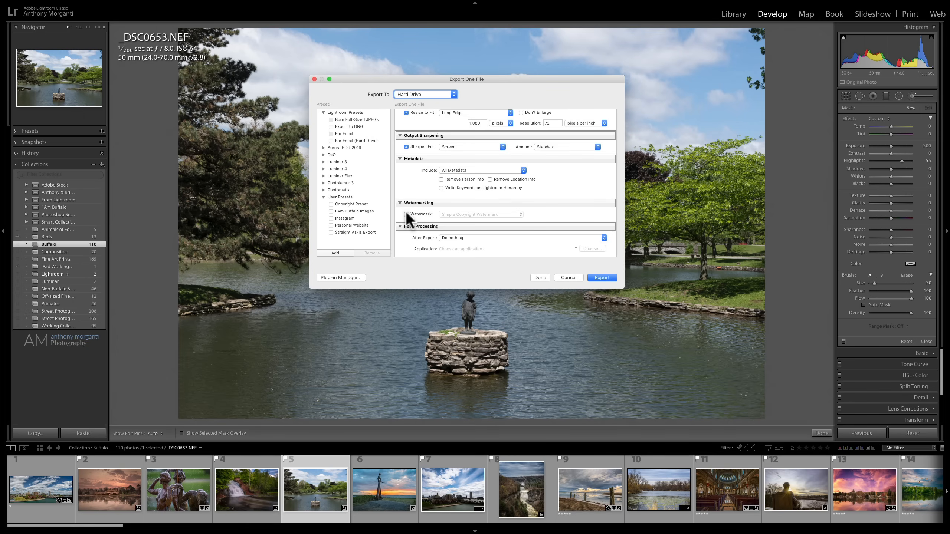
scroll(441, 206, "down", 1)
left_click(487, 236)
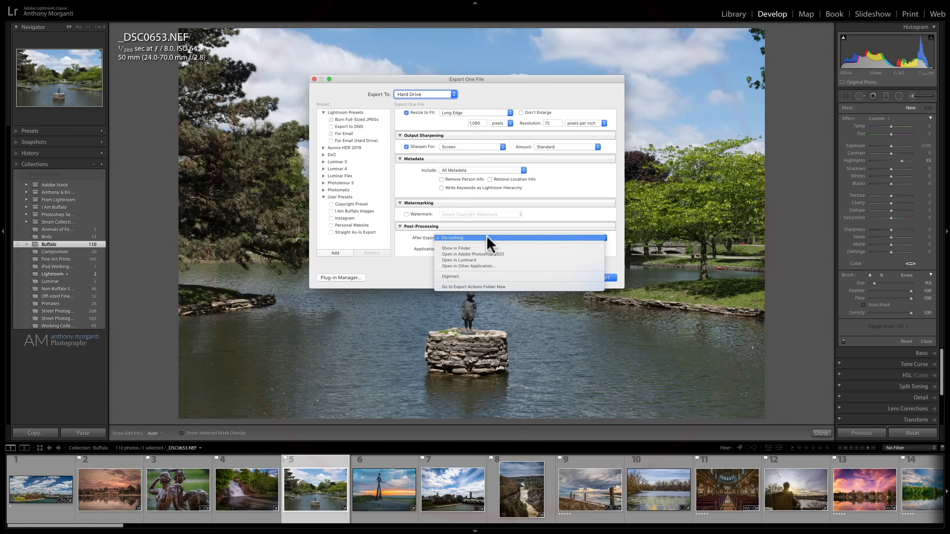
left_click(497, 238)
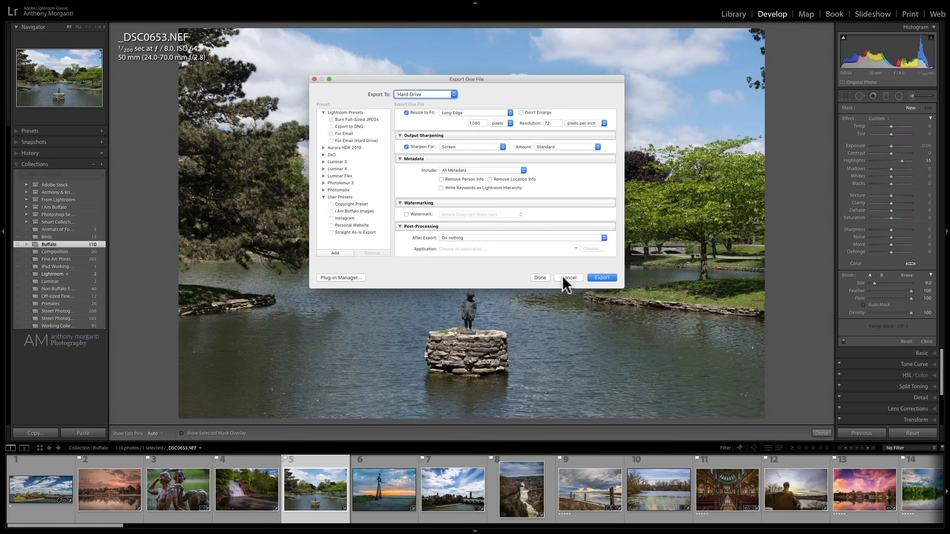
left_click(564, 277)
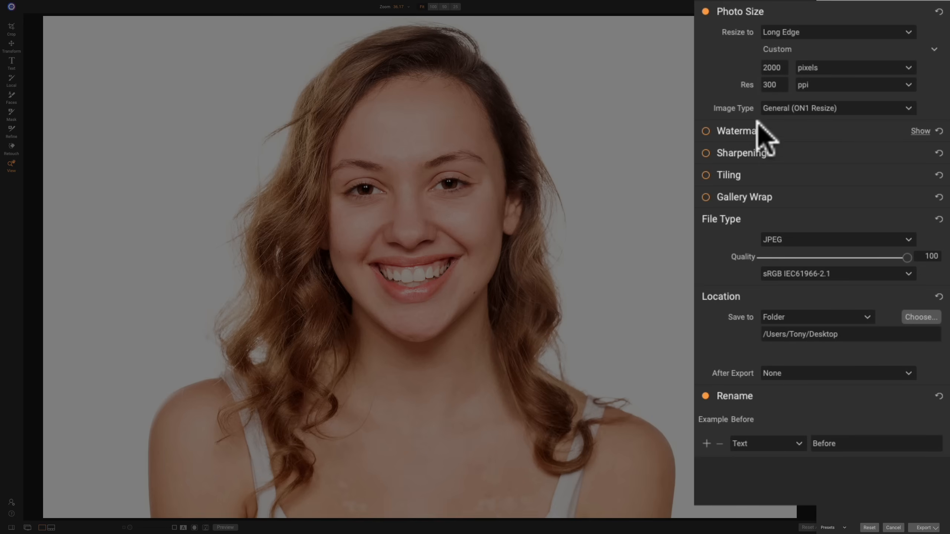
- Switch to ON1 Photo RAW and examine the Watermark and Sharpening export options, leaving both turned off
left_click(710, 131)
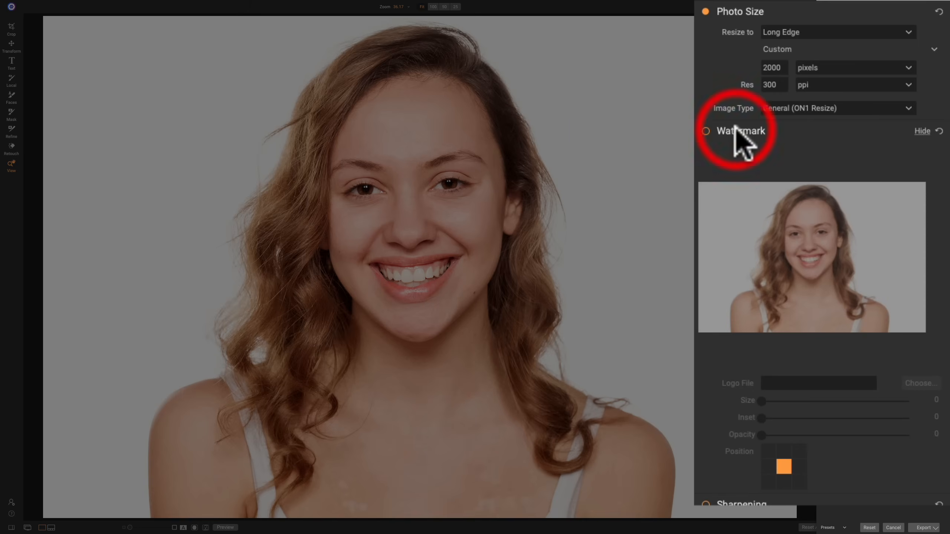
left_click(710, 129)
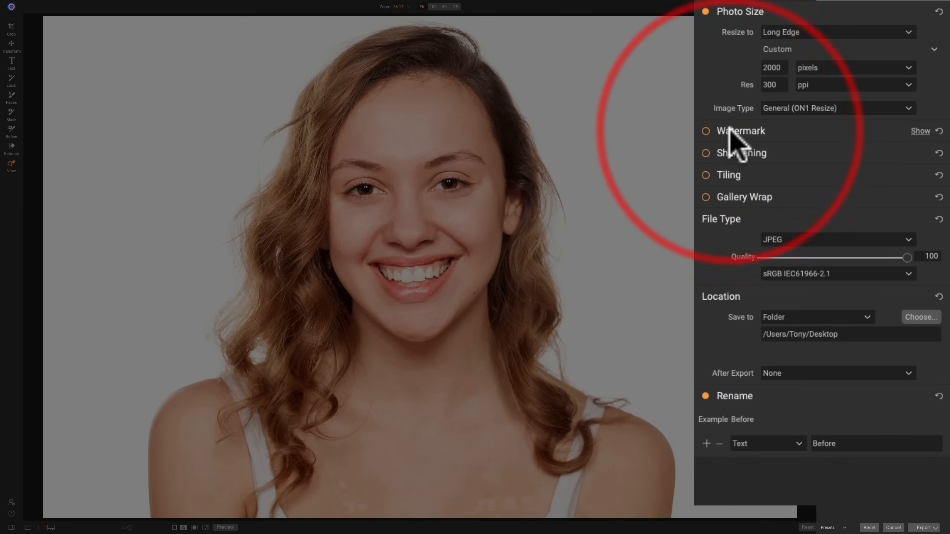
left_click(742, 153)
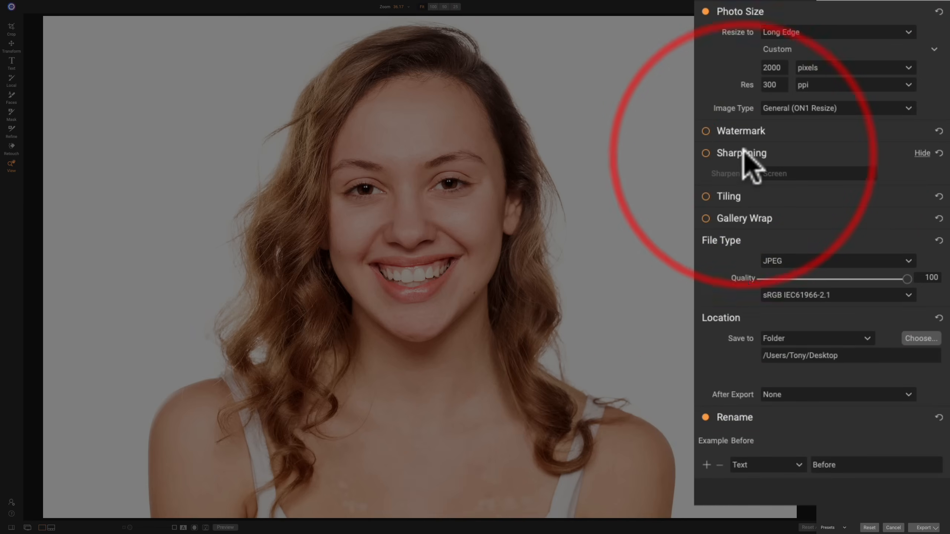
left_click(744, 154)
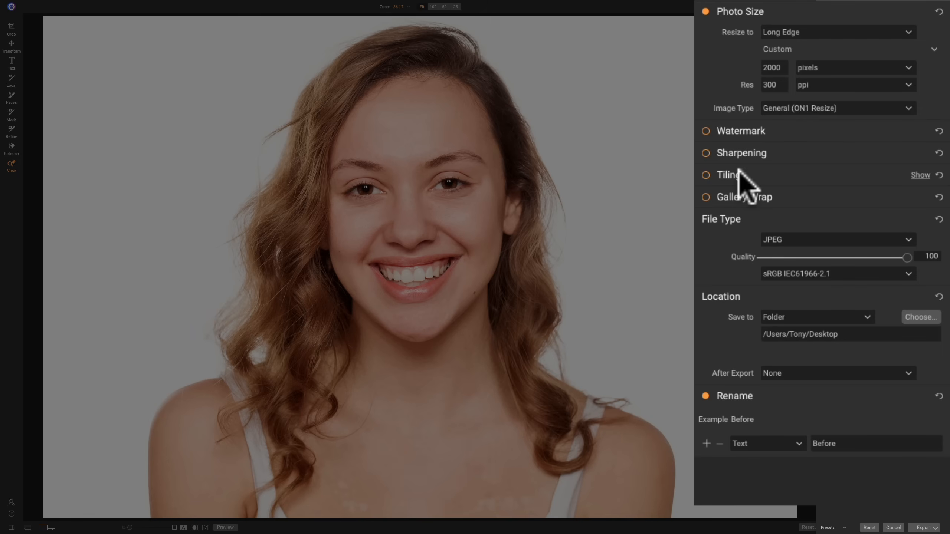
- Preview the Tiling export options for splitting the portrait into 8 x 10 inch tiles, leaving tiling turned off
left_click(739, 173)
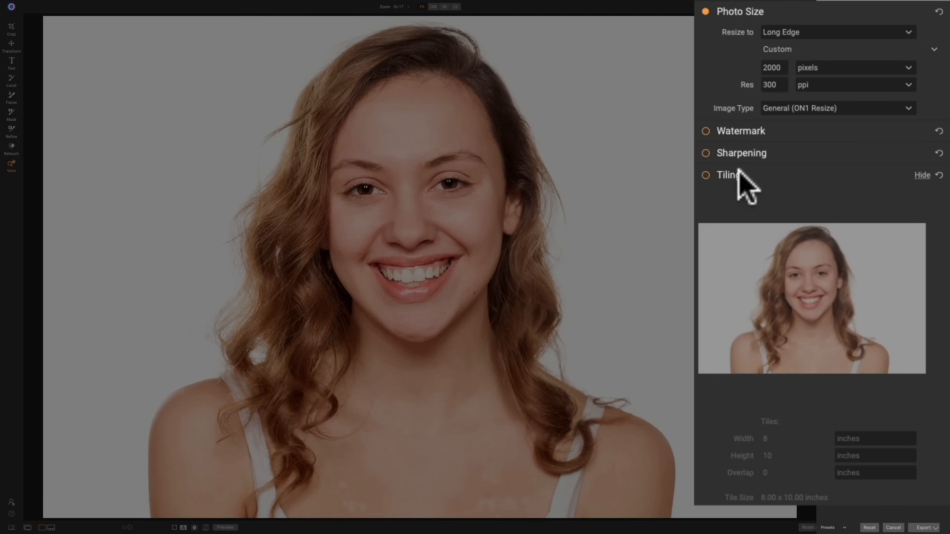
left_click(738, 173)
left_click(728, 174)
left_click(709, 176)
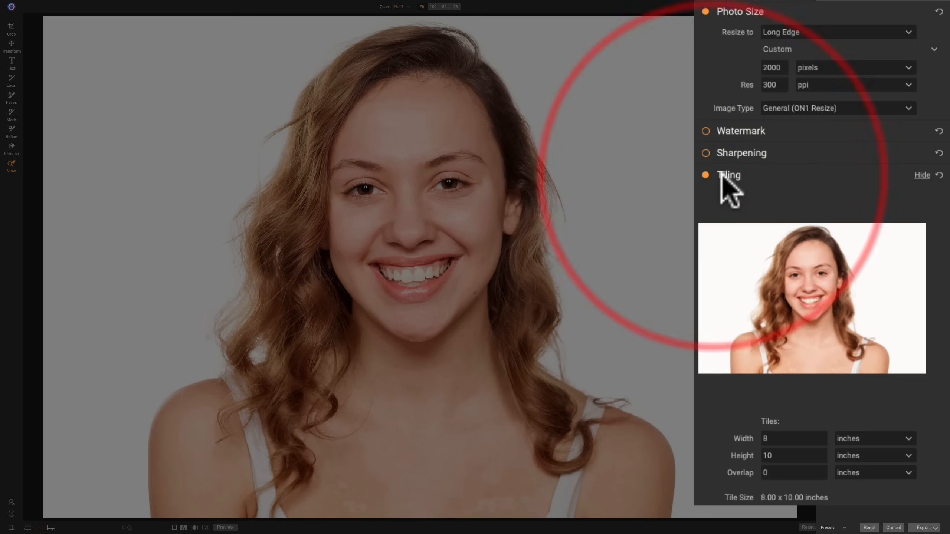
left_click(717, 174)
- Preview the Gallery Wrap export options with the Reflect type, leaving the wrap turned off and its section collapsed
left_click(742, 196)
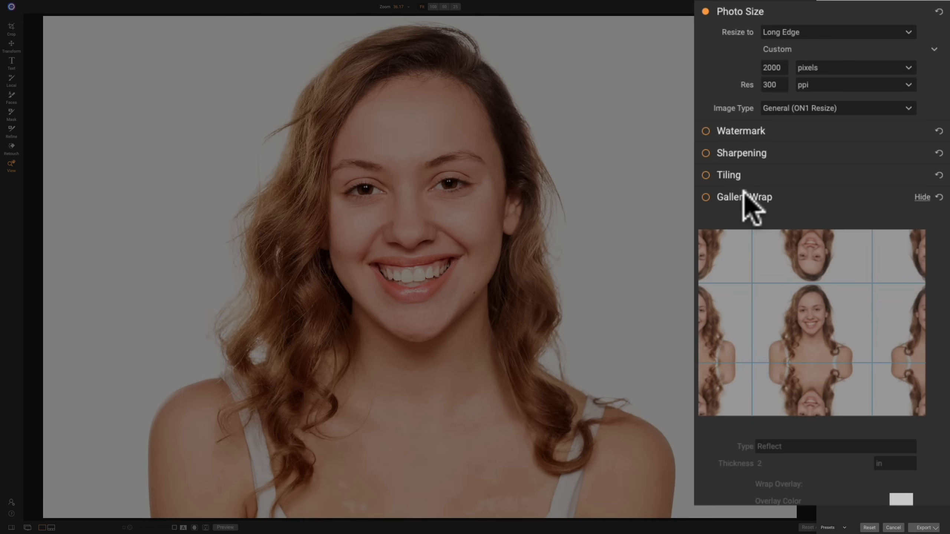
left_click(743, 193)
left_click(705, 197)
left_click(710, 197)
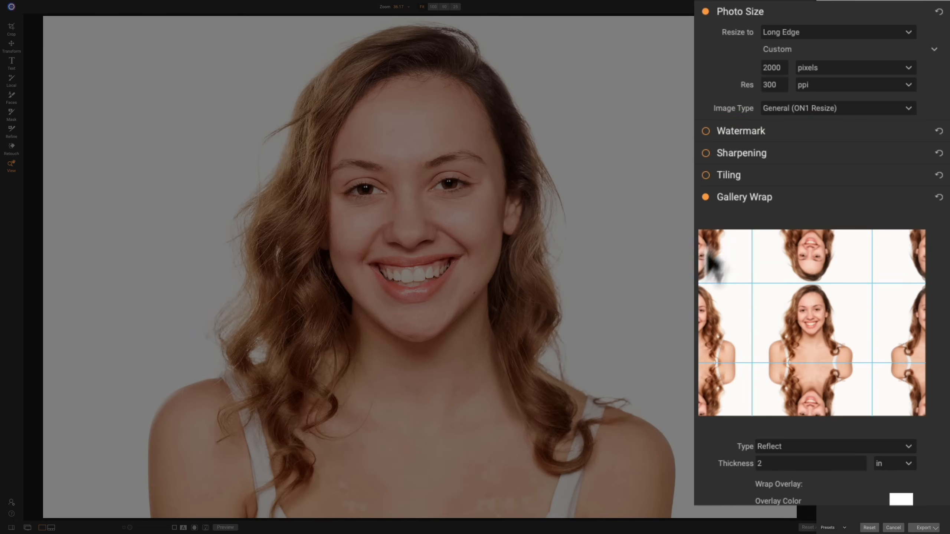
left_click(735, 196)
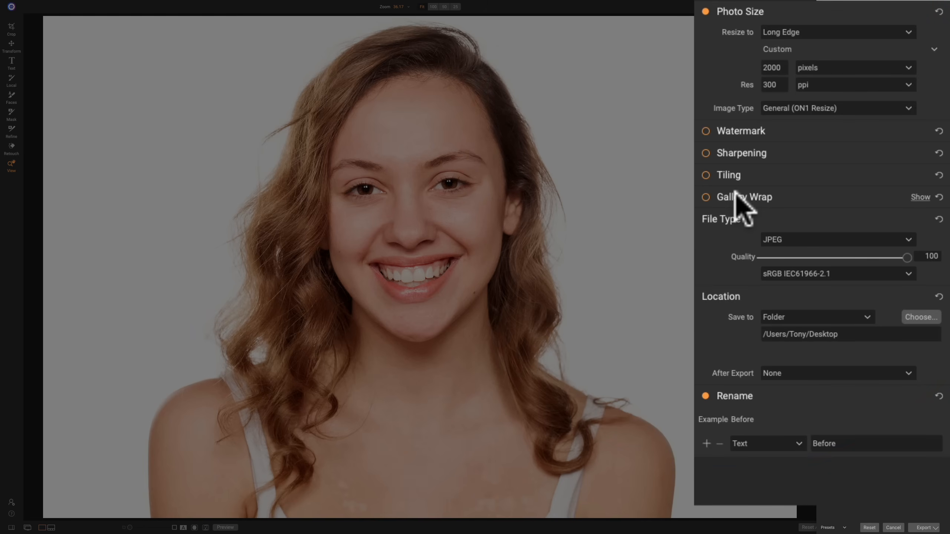
- Review the export's file type, color profile and save location options, keeping JPEG, sRGB IEC61966-2.1 and Folder
left_click(816, 241)
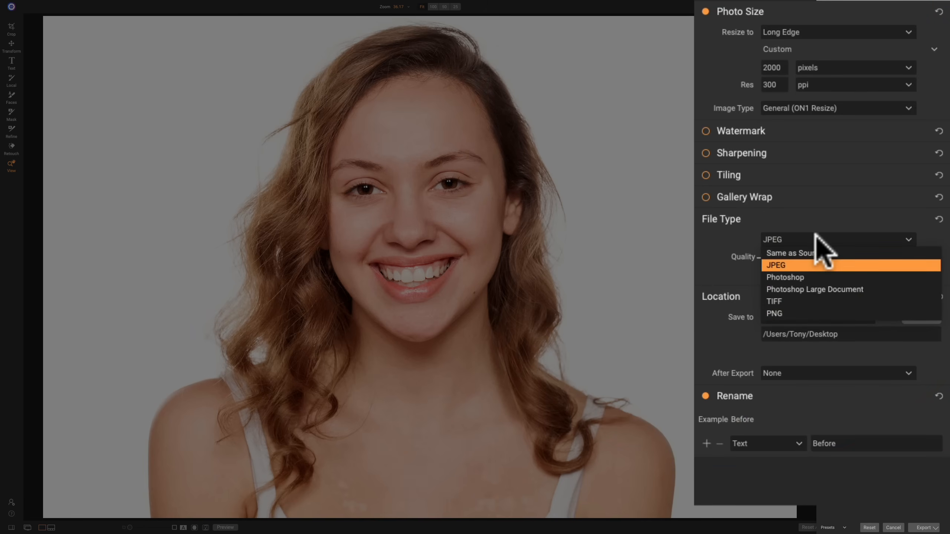
left_click(821, 264)
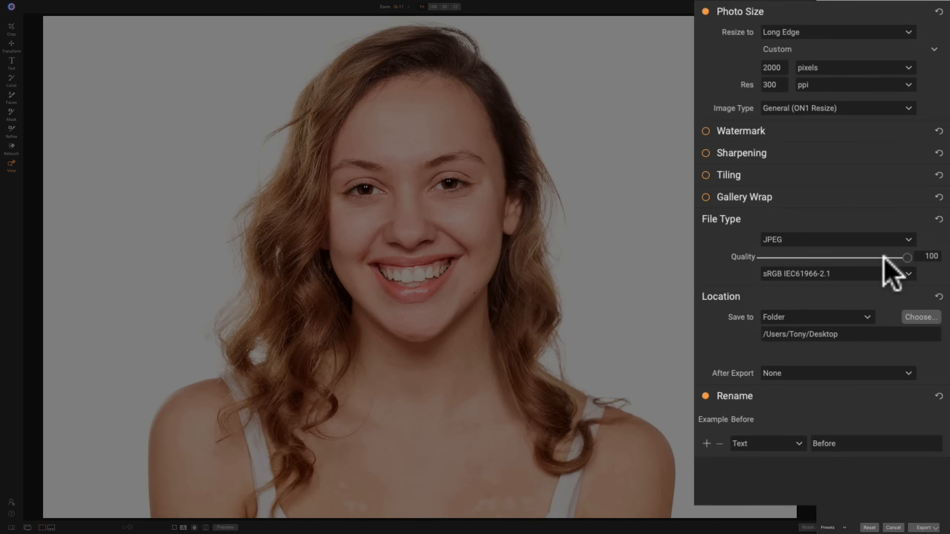
left_click(840, 272)
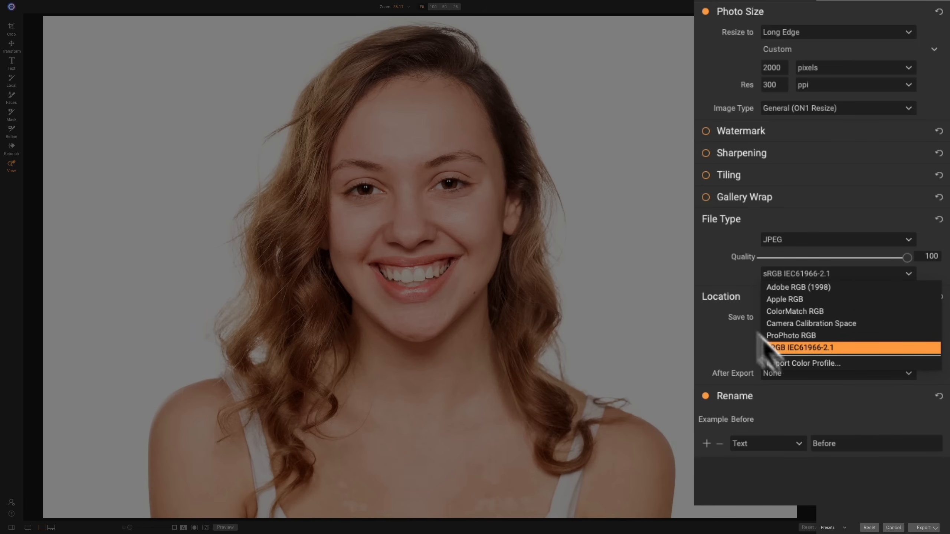
left_click(722, 276)
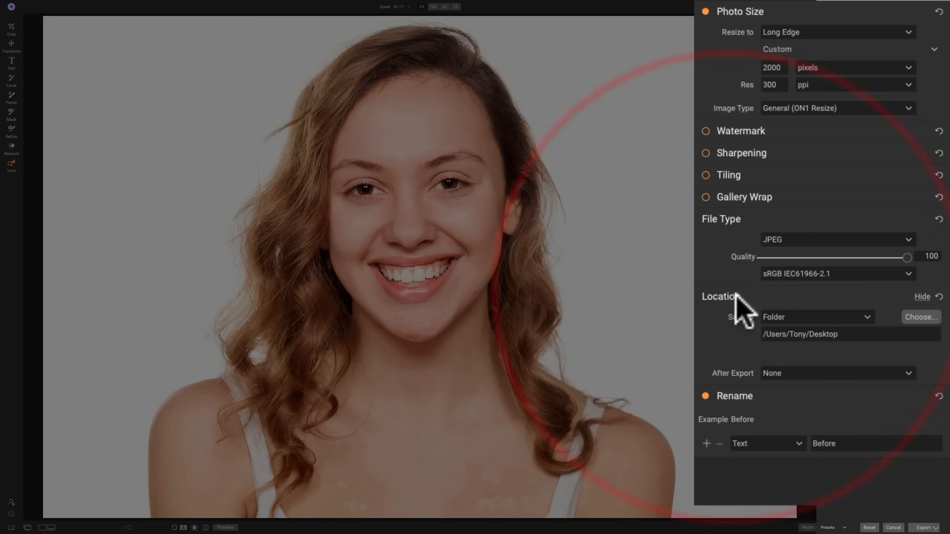
left_click(814, 316)
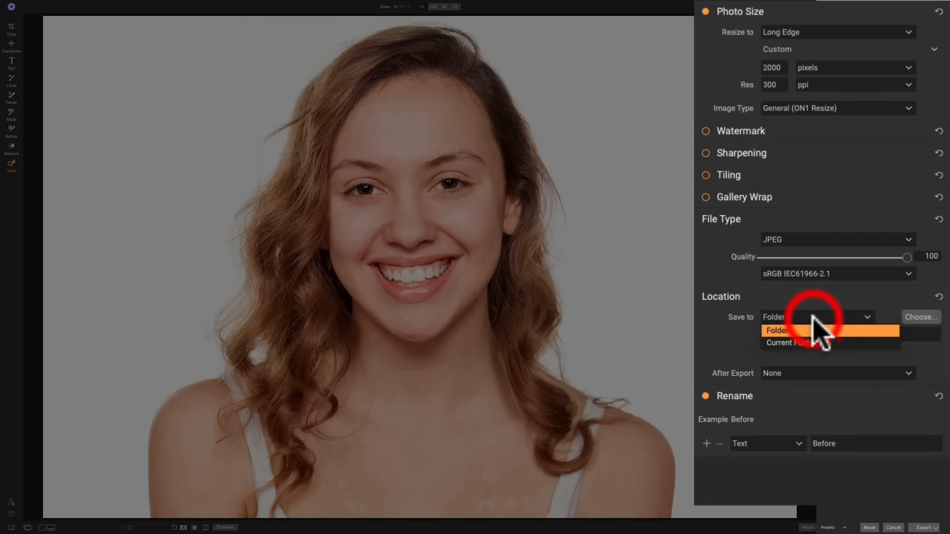
left_click(730, 316)
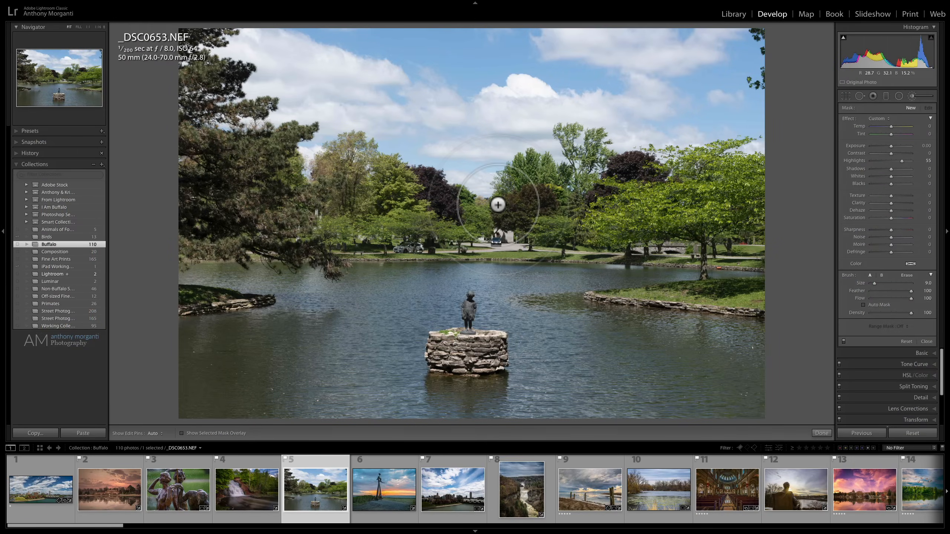
- Switch to Lightroom Classic and export the pond photo _DSC0653.NEF as a JPEG with the custom name Statue
key("super+shift+e")
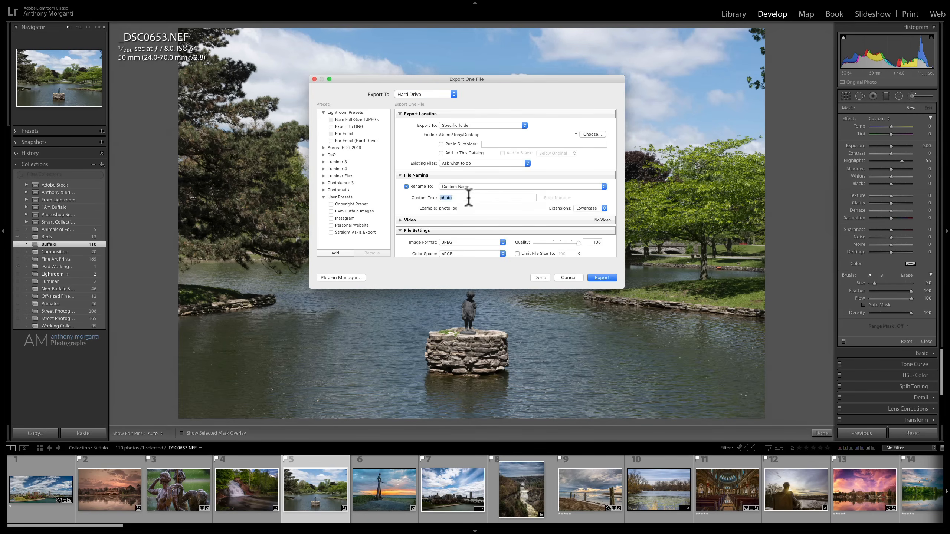
type("Statue")
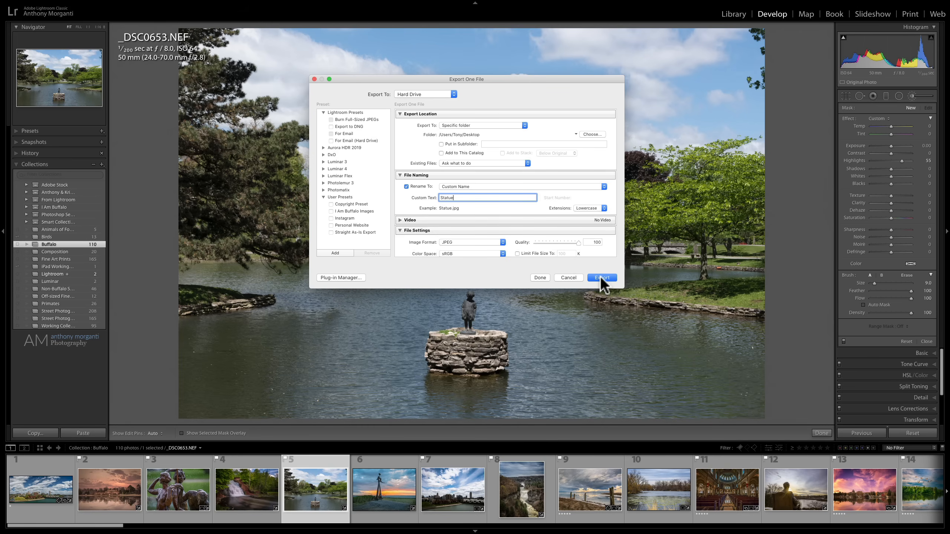
left_click(602, 278)
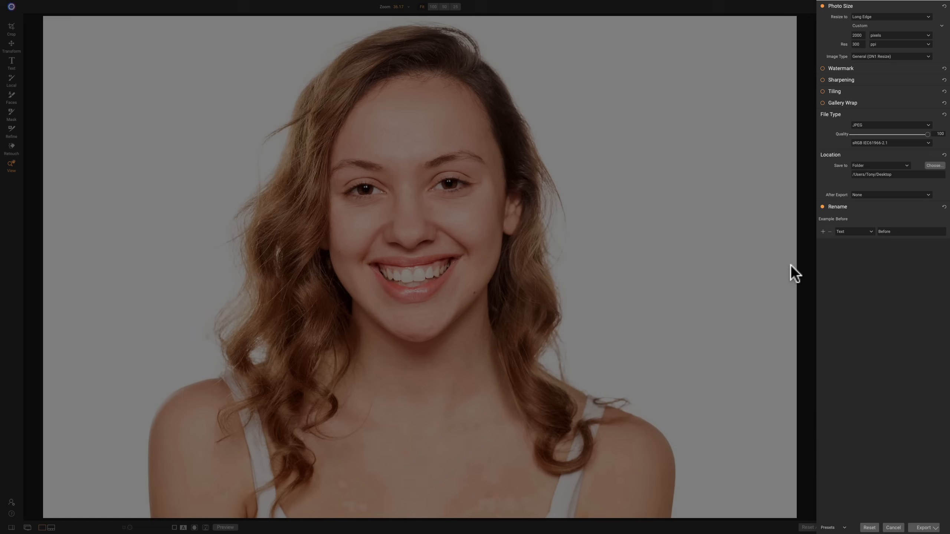
- Switch to ON1 Photo RAW, cancel the pending export, and show the preset categories briefly before hiding them again
left_click(893, 528)
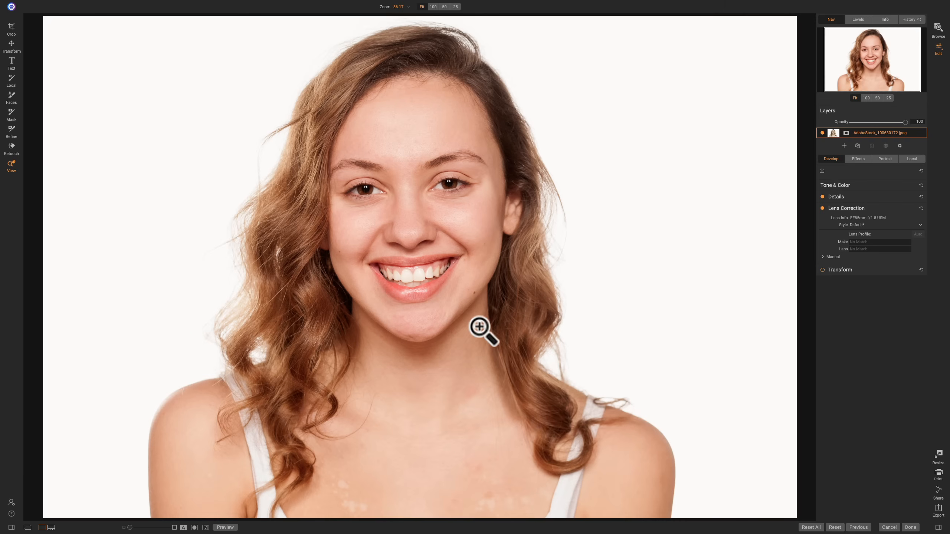
left_click(11, 527)
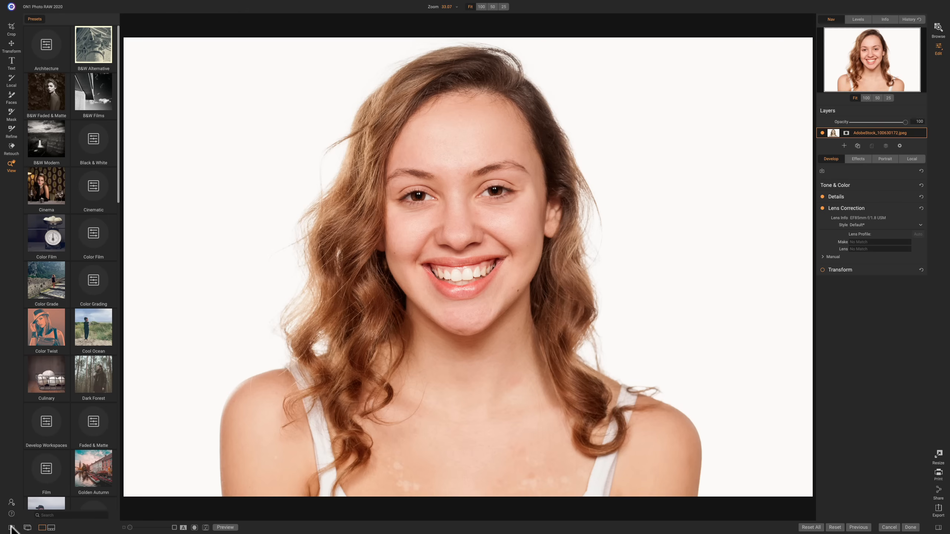
left_click(11, 528)
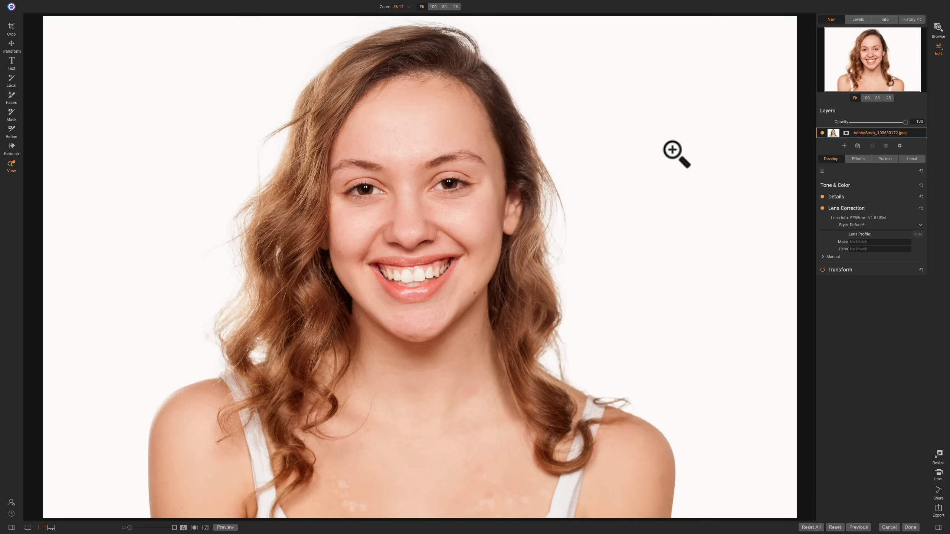
- Return to browsing the Misc folder, add APC_0097.dng to the portrait selection, and select only the cloud-reflection lake photo instead
left_click(937, 28)
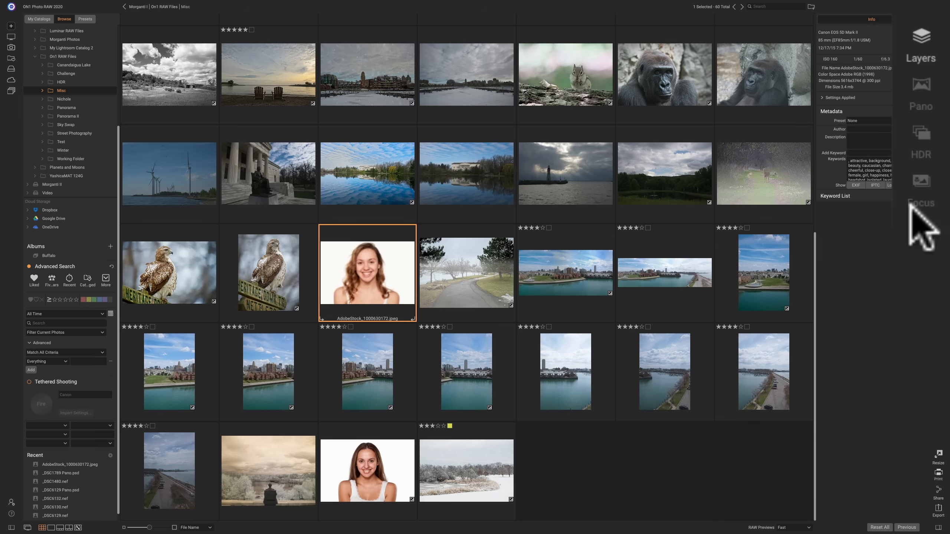
left_click(461, 275, "ctrl")
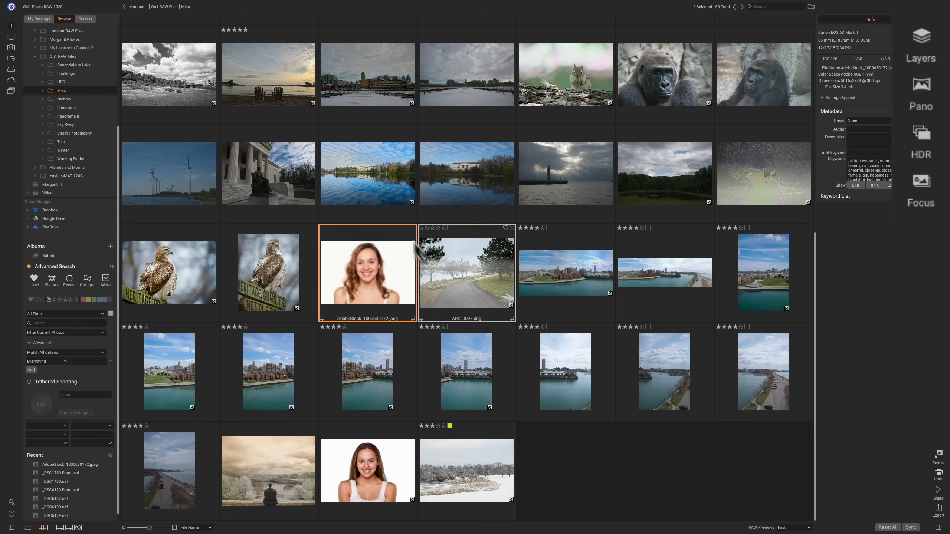
left_click(382, 197)
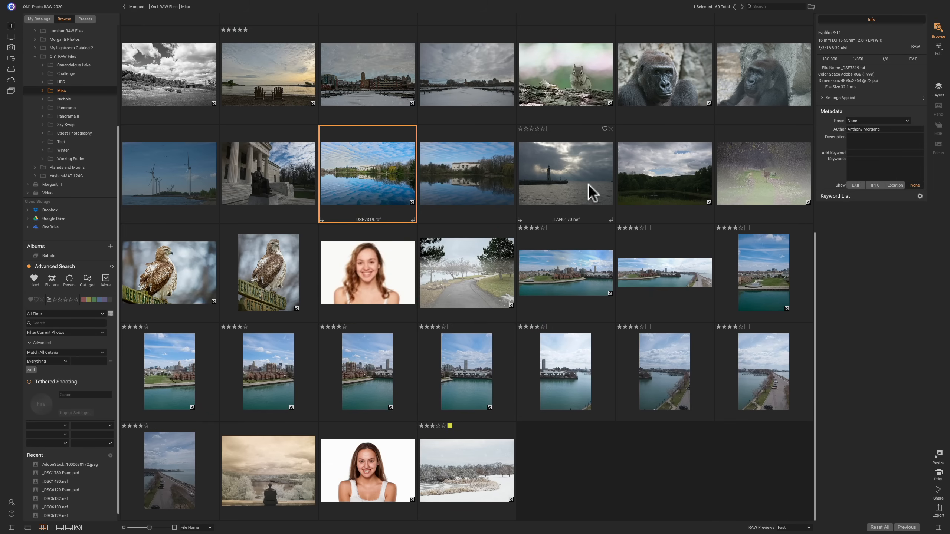